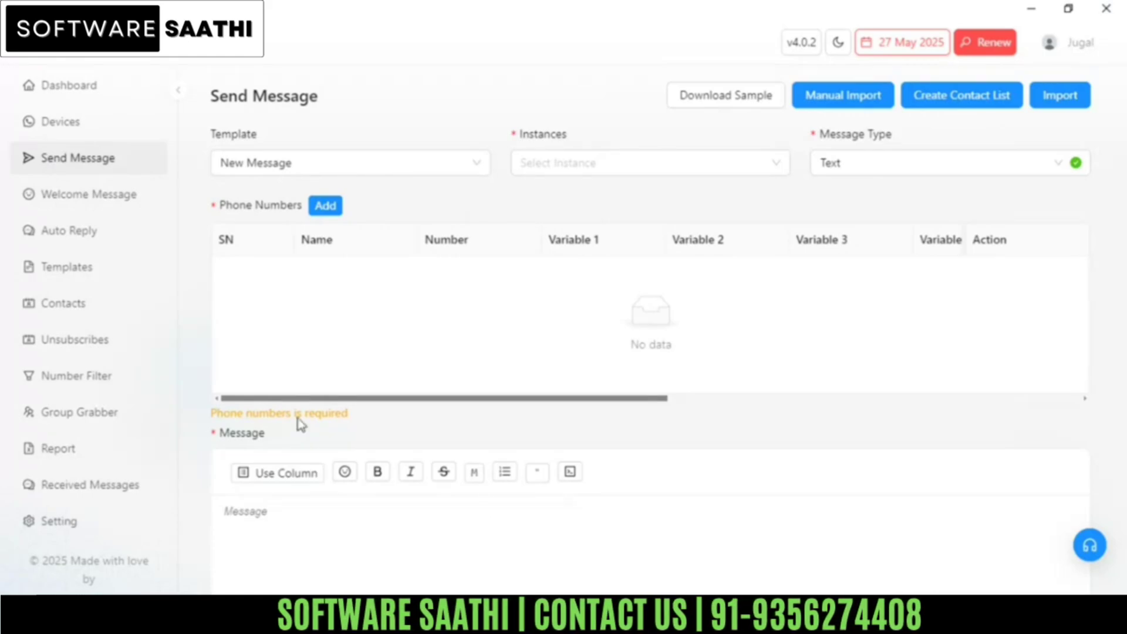
# Step: Add a contact row holding the contact's phone number, leaving name and variable fields blank
pyautogui.click(326, 206)
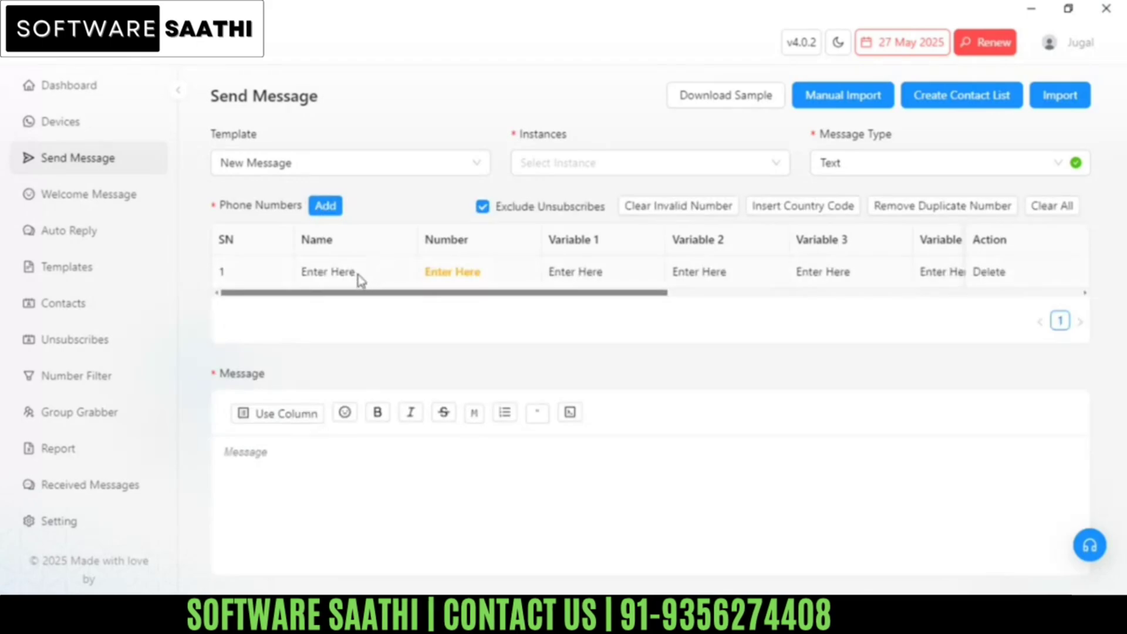
pyautogui.click(450, 270)
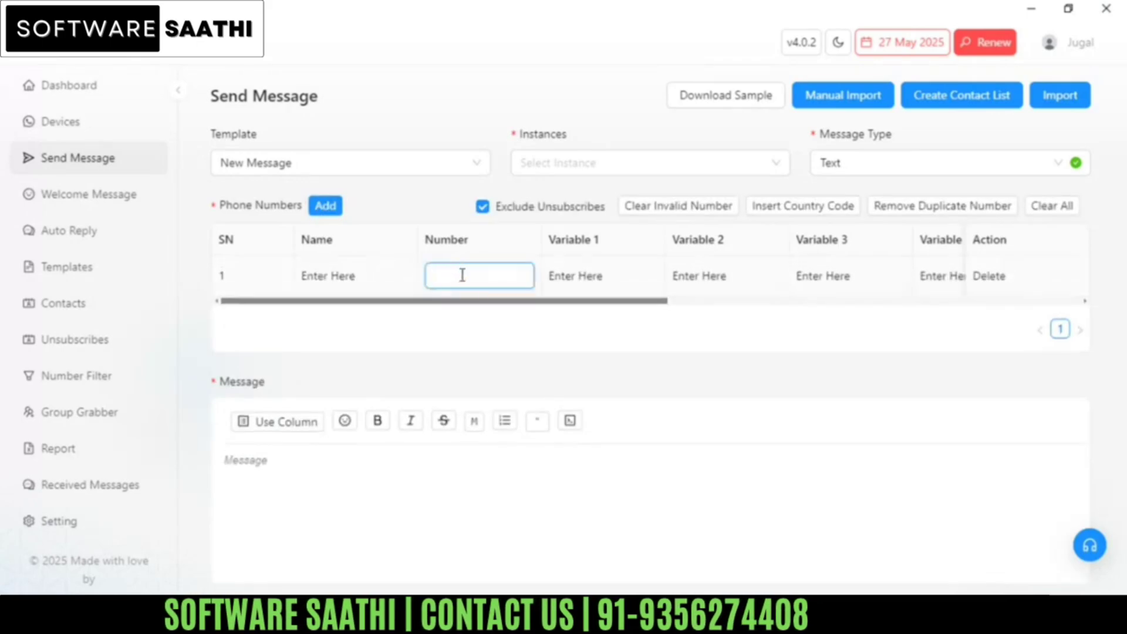
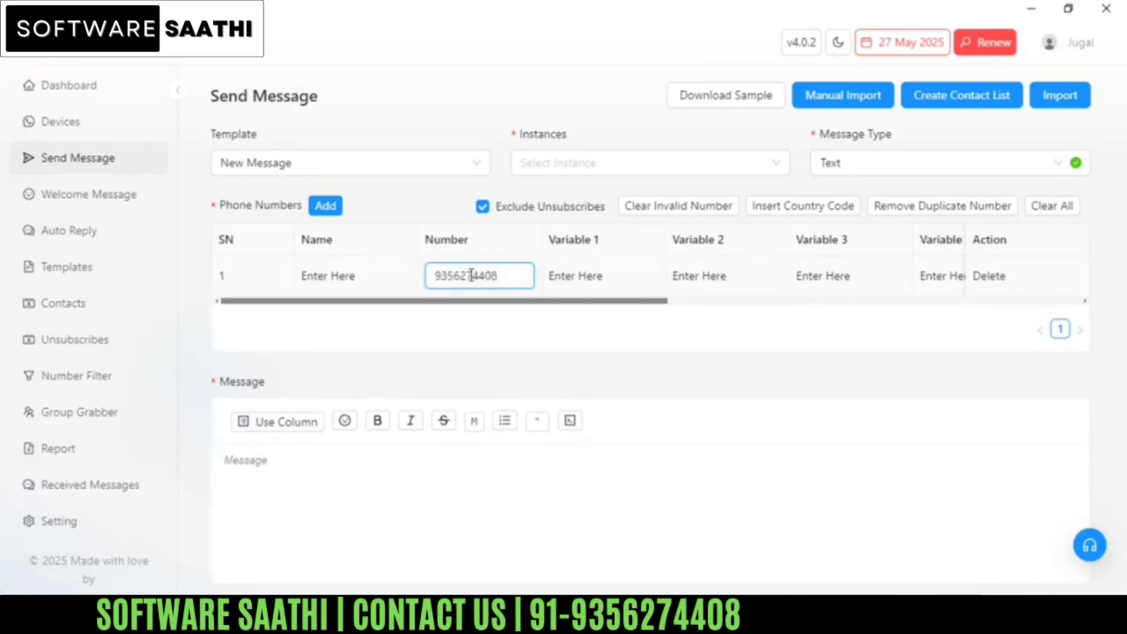
pyautogui.click(343, 272)
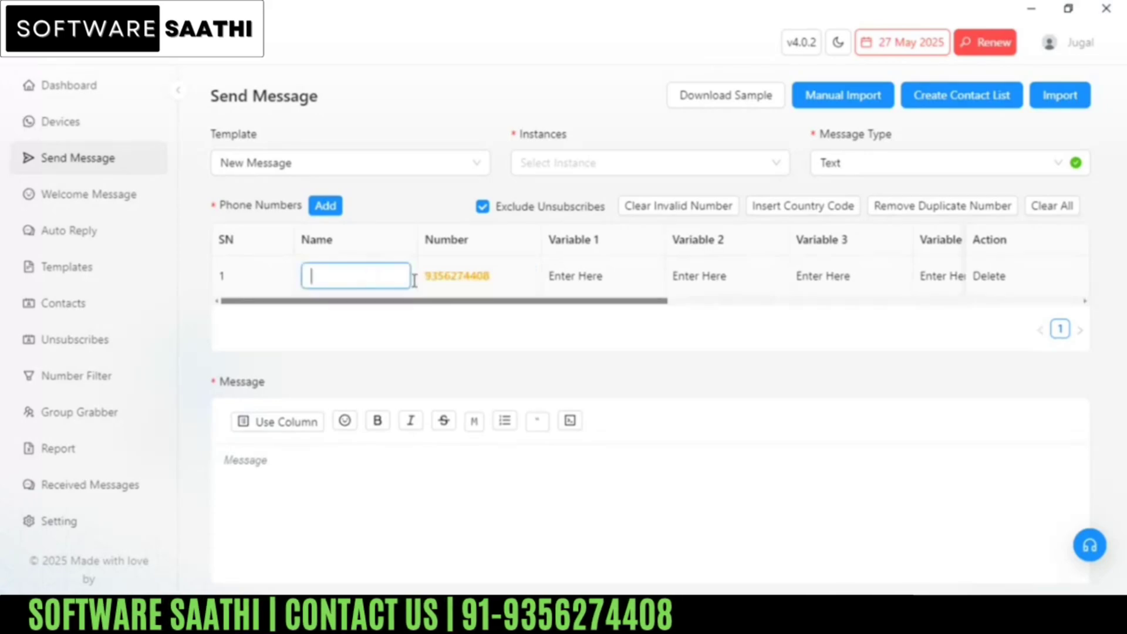
pyautogui.click(596, 279)
pyautogui.click(596, 279)
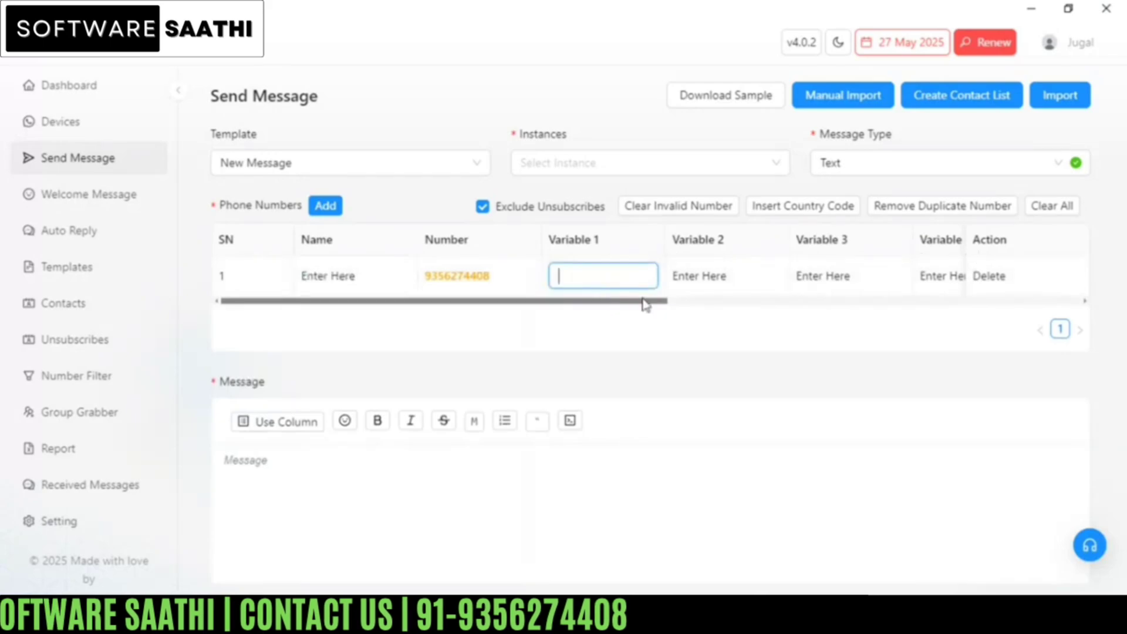
pyautogui.moveTo(661, 306); pyautogui.dragTo(551, 307)
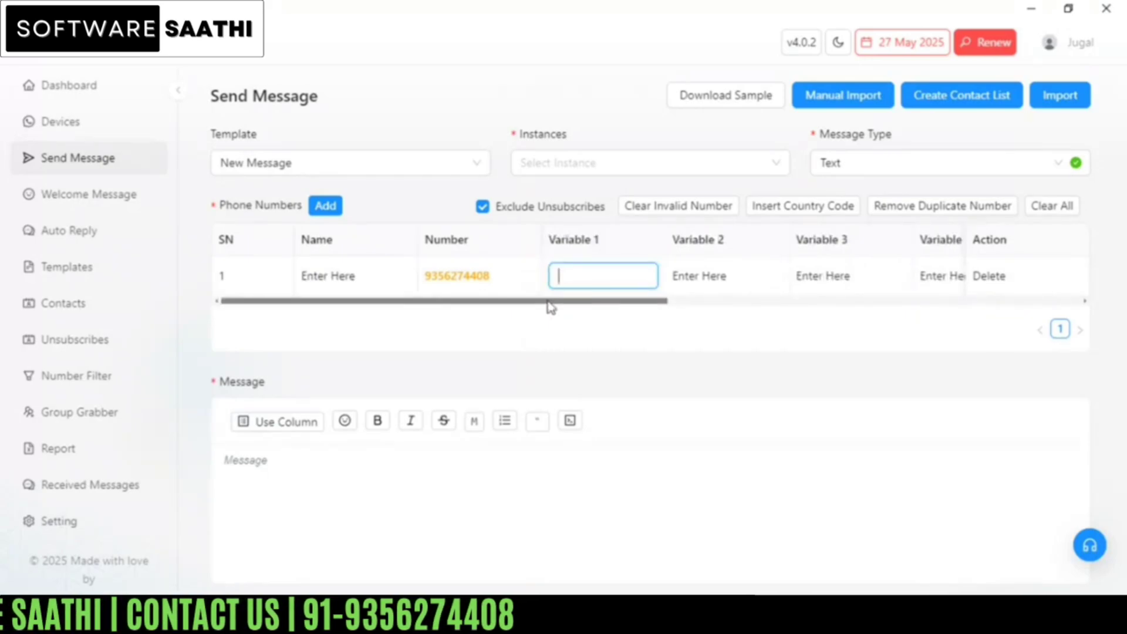
pyautogui.click(411, 349)
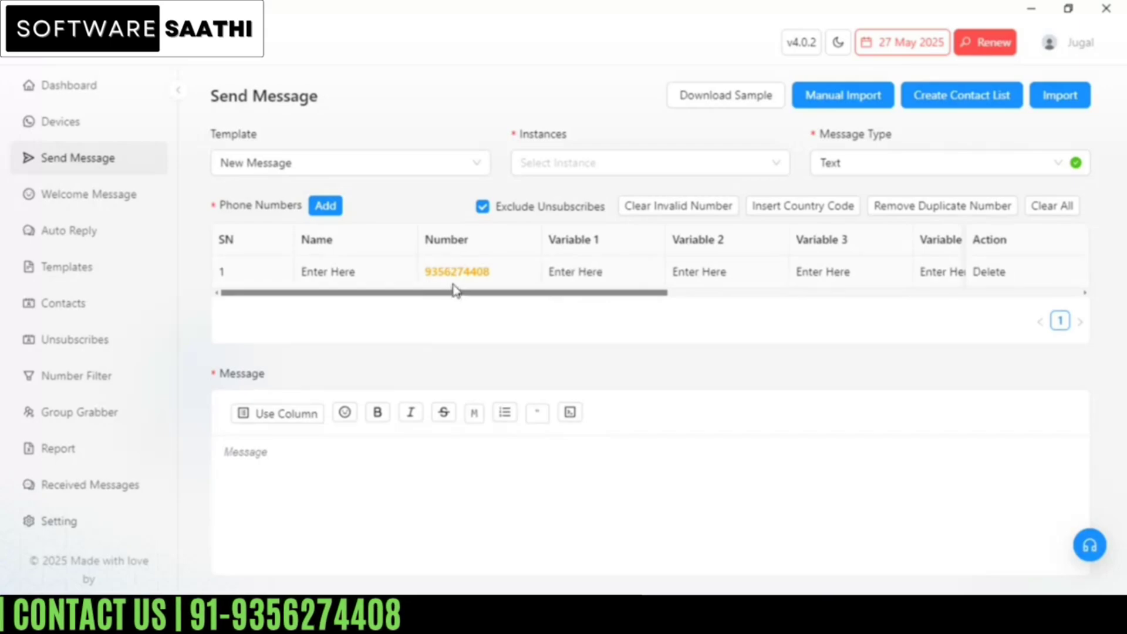
pyautogui.click(324, 207)
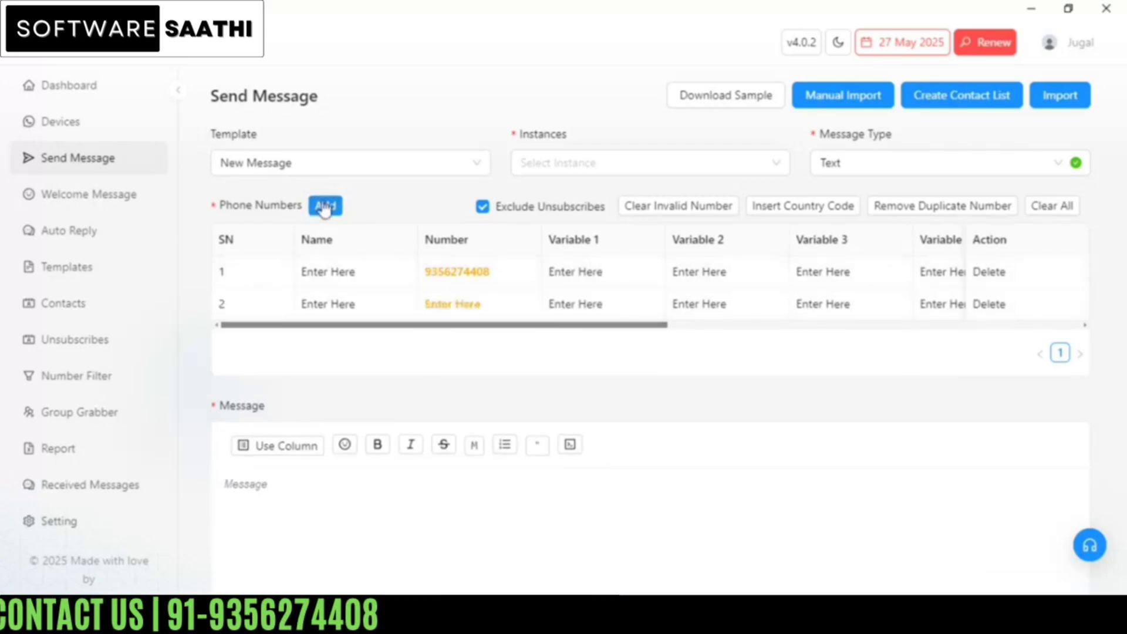
pyautogui.click(454, 303)
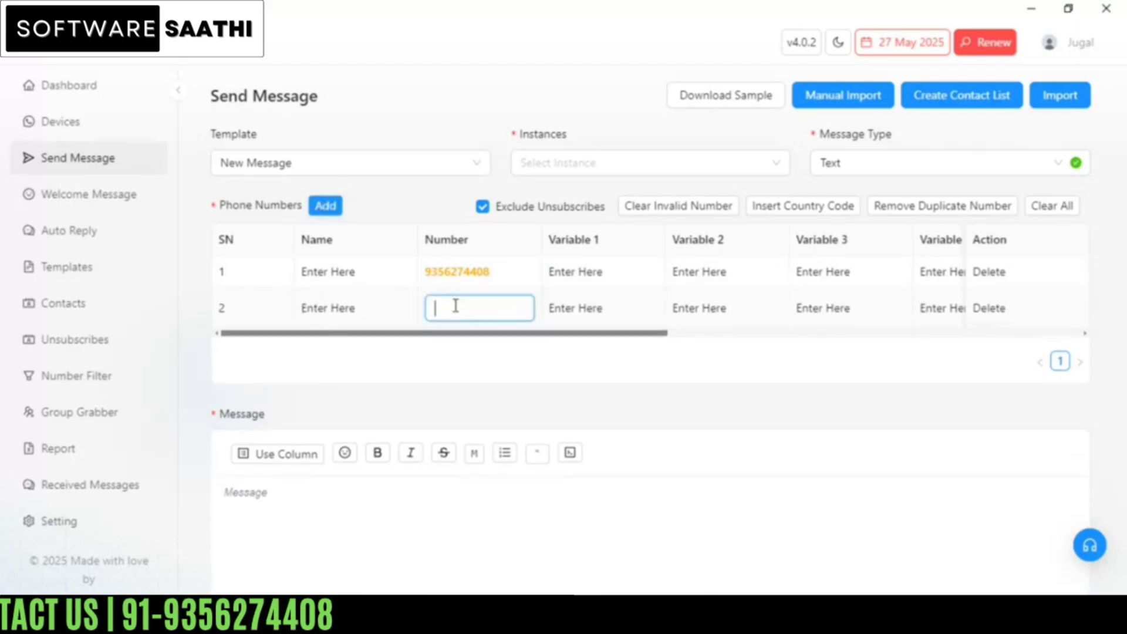
pyautogui.click(391, 381)
pyautogui.moveTo(313, 327); pyautogui.dragTo(742, 324)
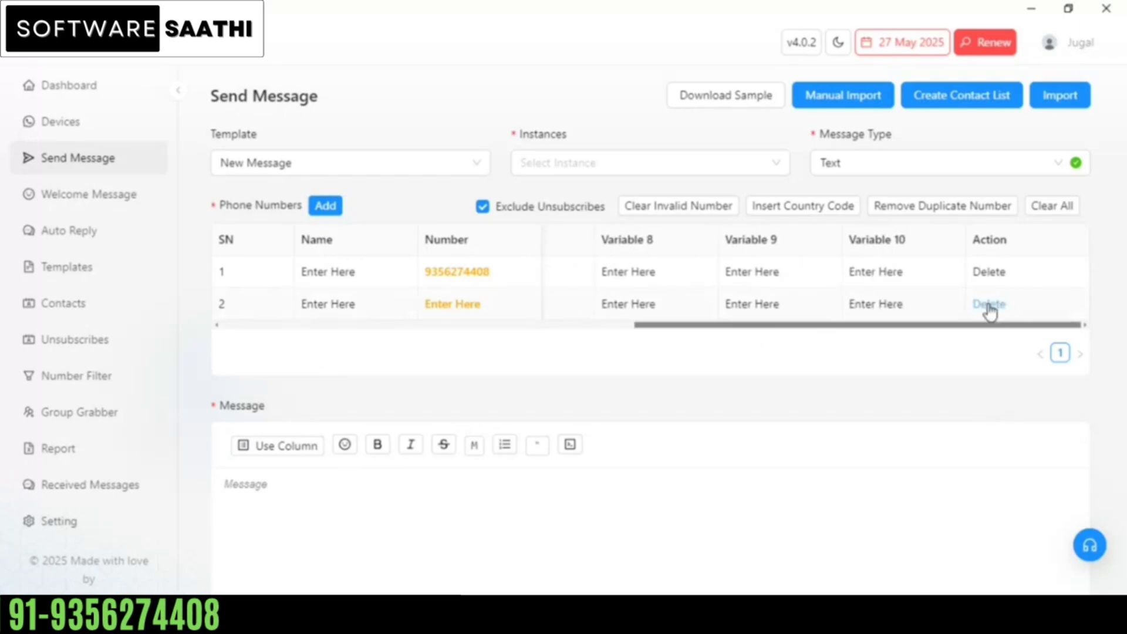
pyautogui.click(989, 304)
pyautogui.click(1024, 264)
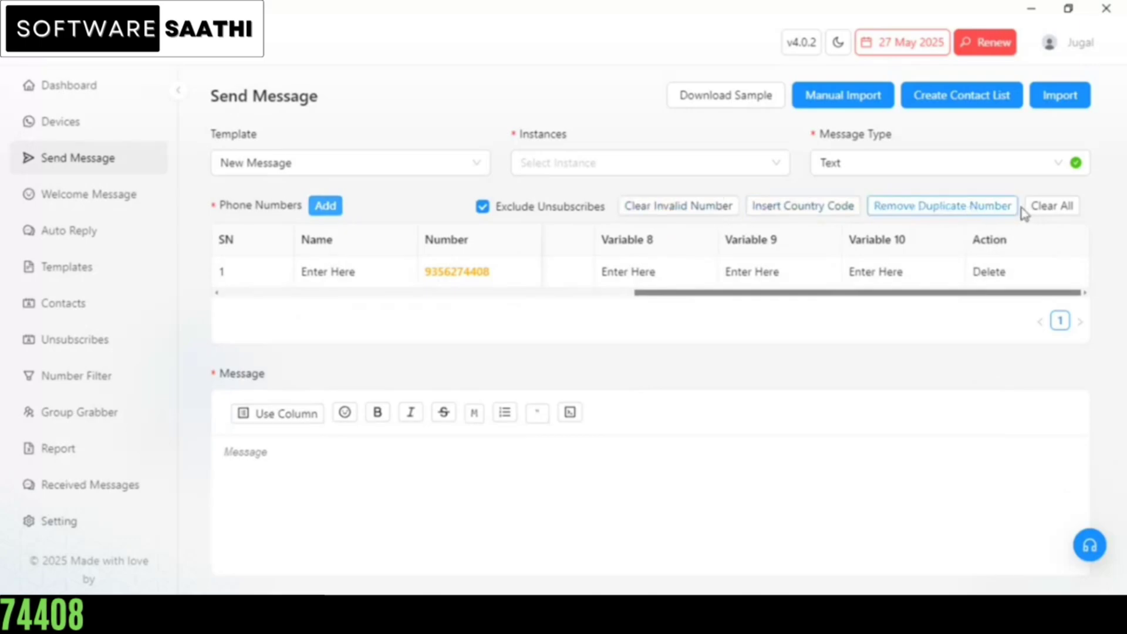
pyautogui.click(685, 213)
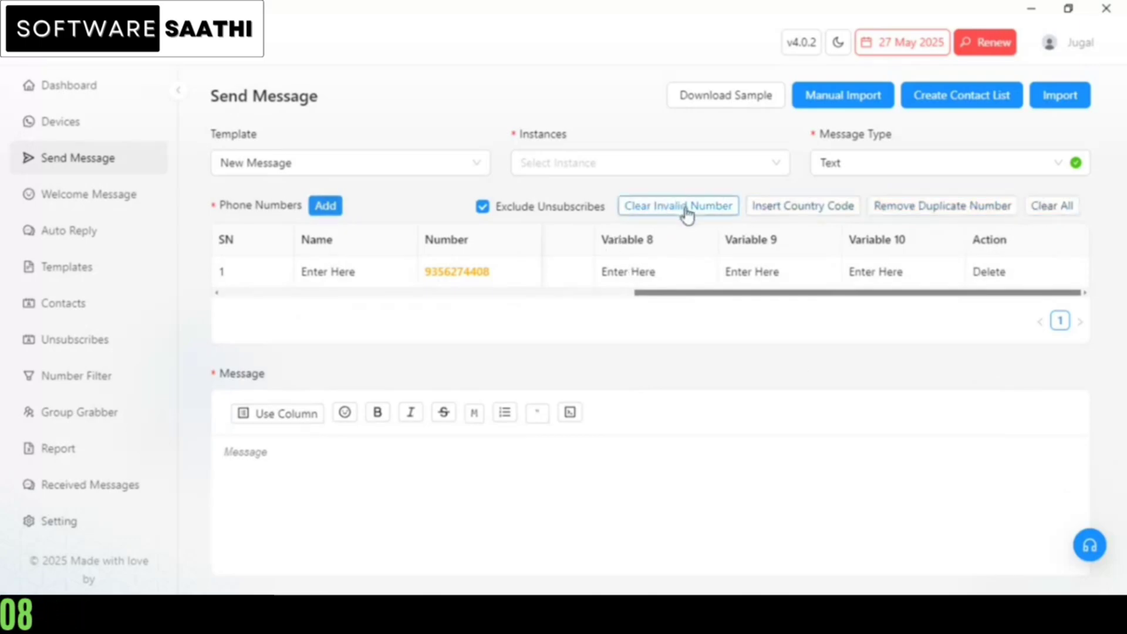
pyautogui.click(468, 273)
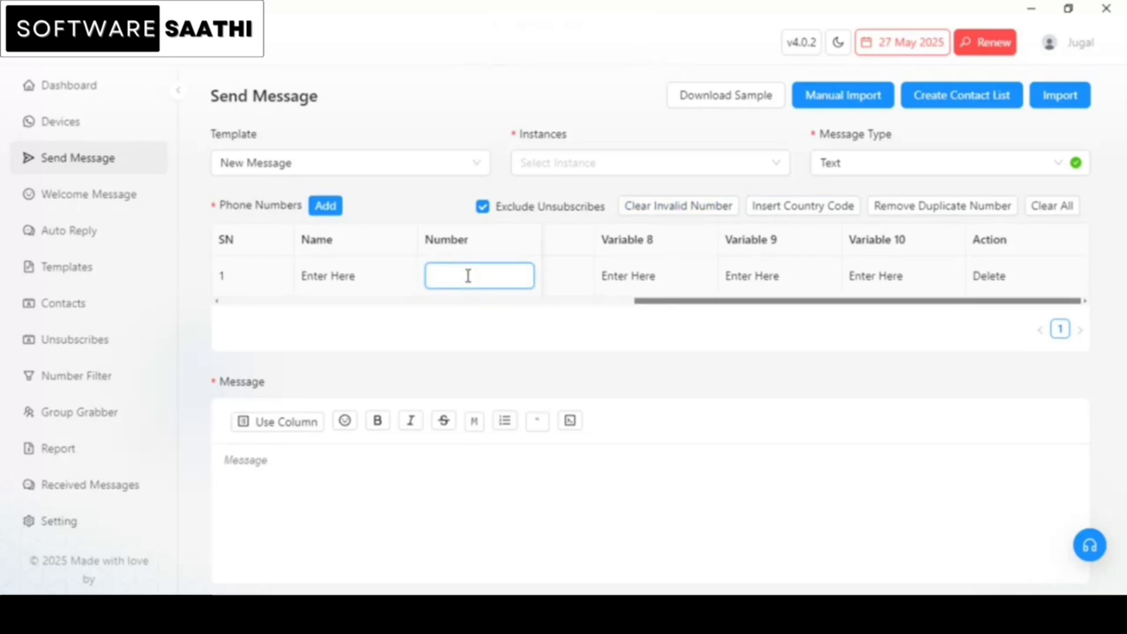
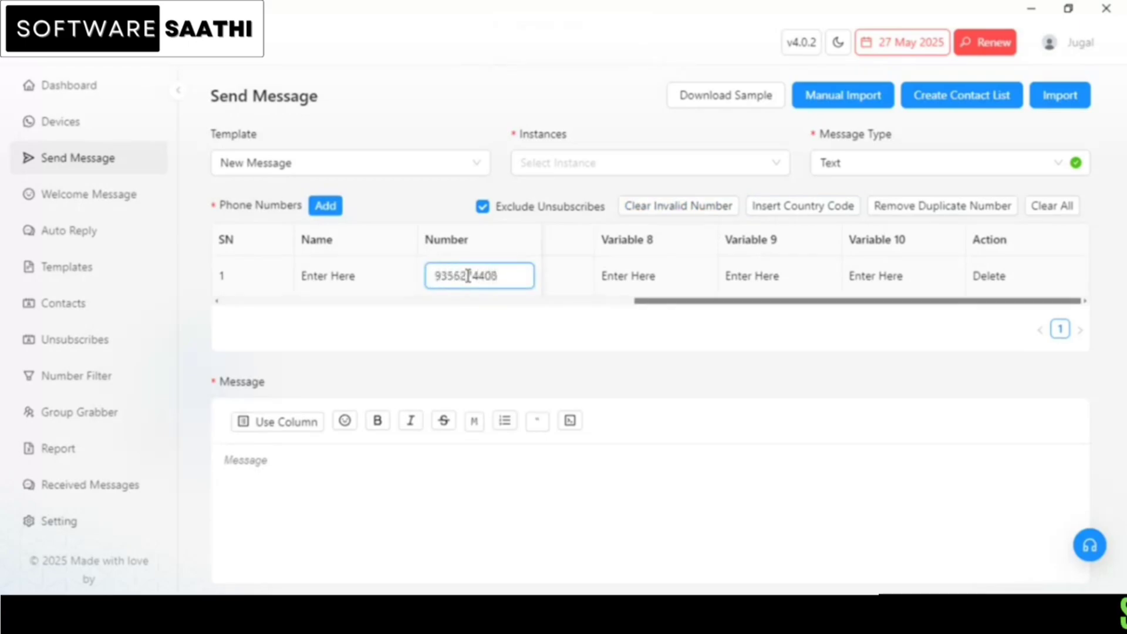
pyautogui.click(505, 316)
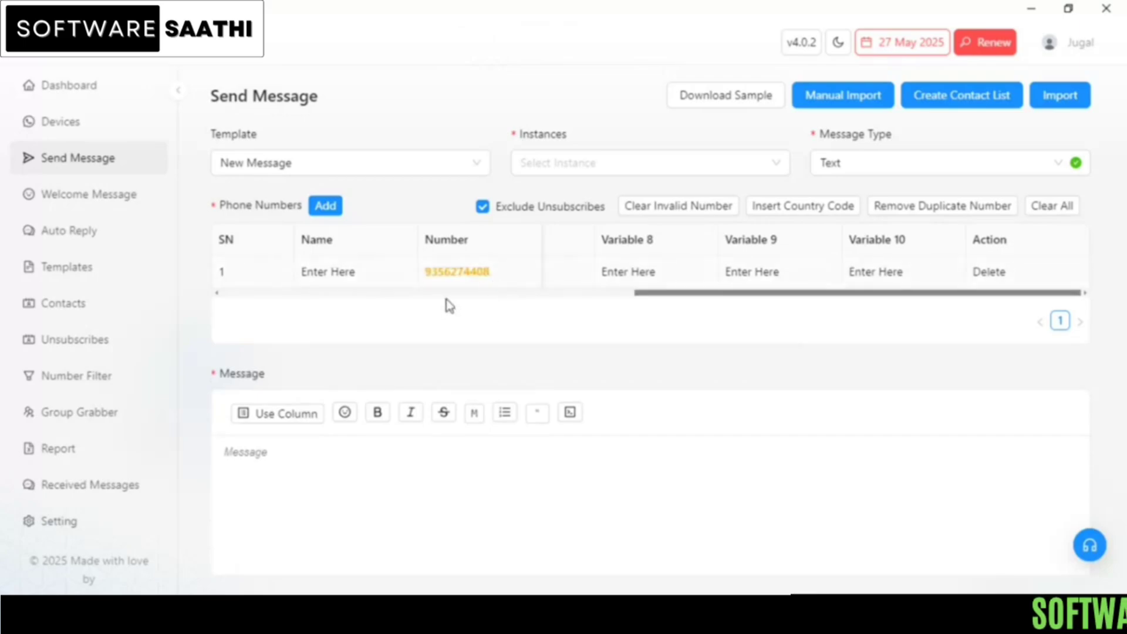
pyautogui.click(442, 273)
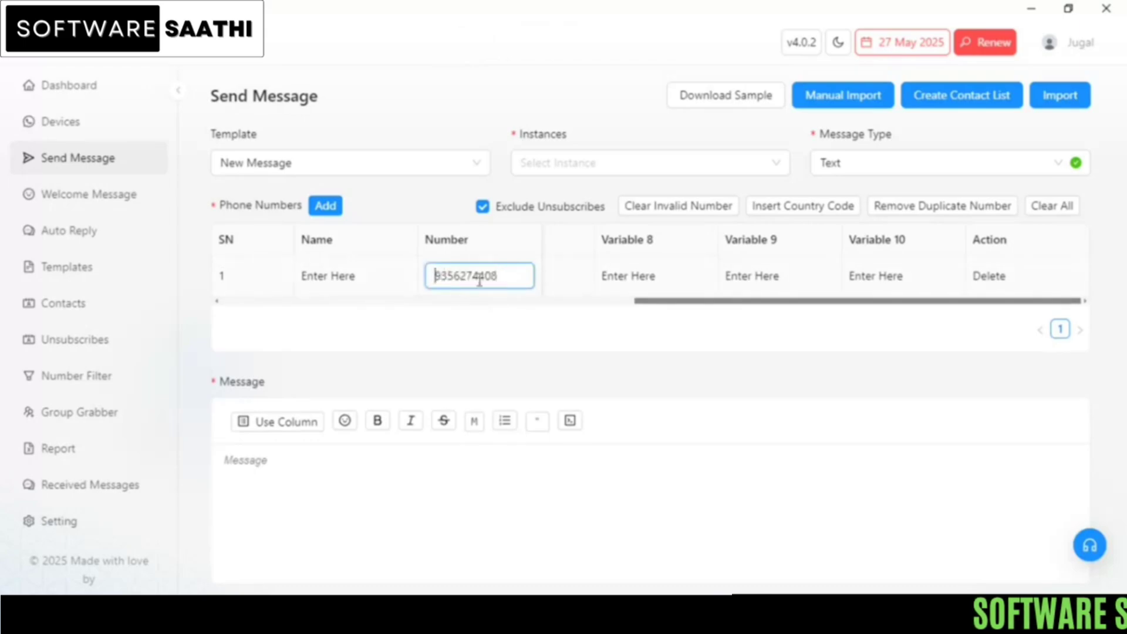
pyautogui.click(497, 316)
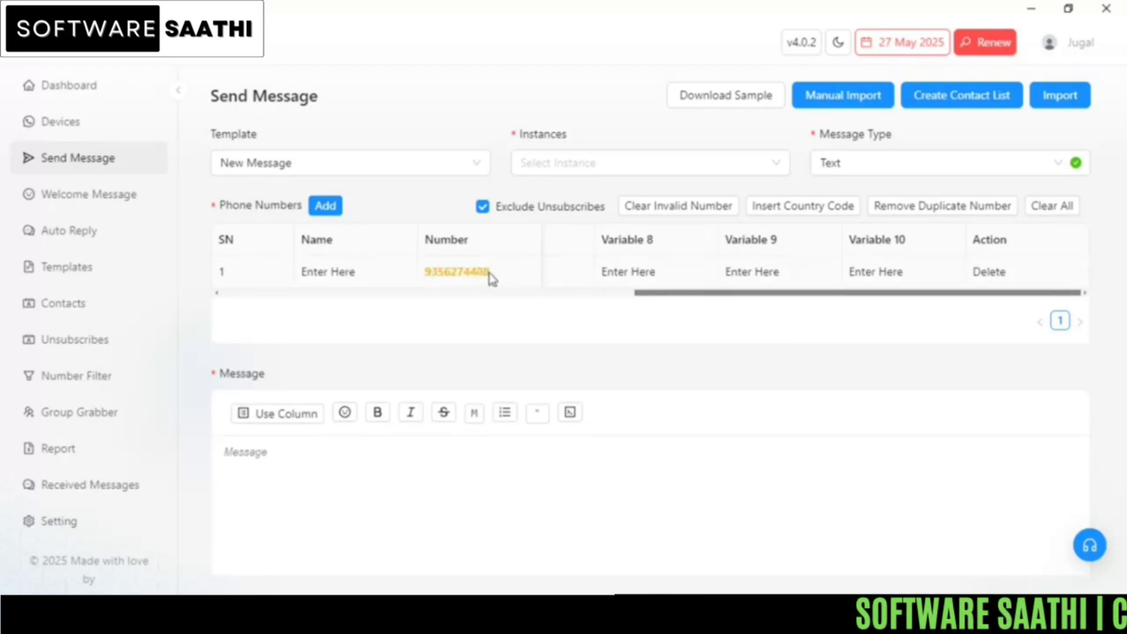
# Step: Apply the [IN] +91 - India country code to the listed number and clear invalid numbers
pyautogui.click(812, 217)
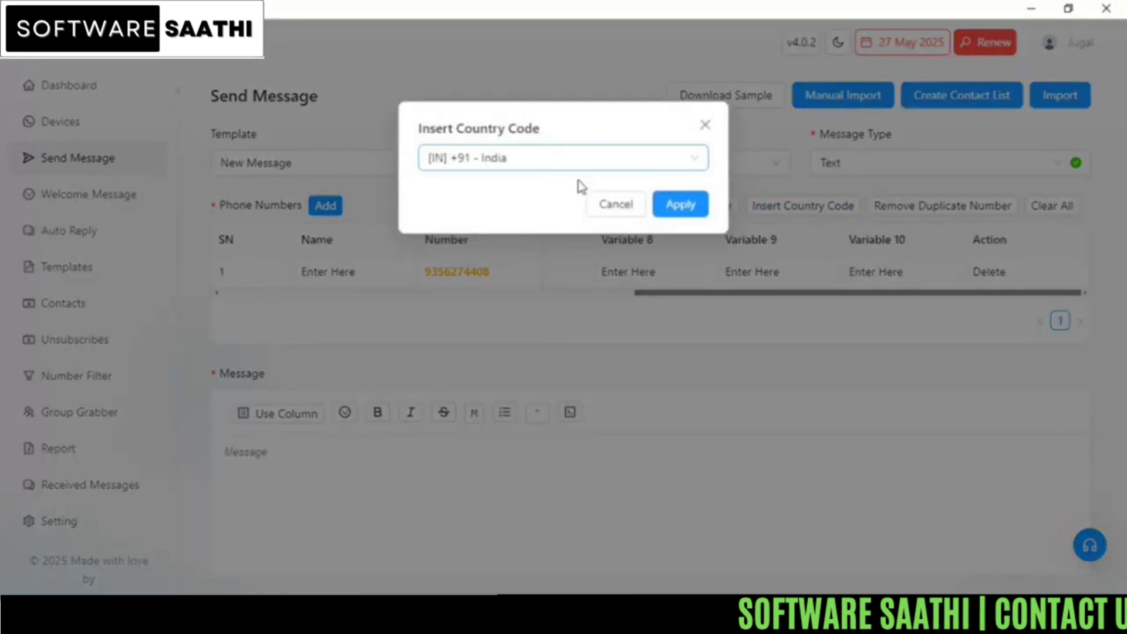
pyautogui.click(678, 208)
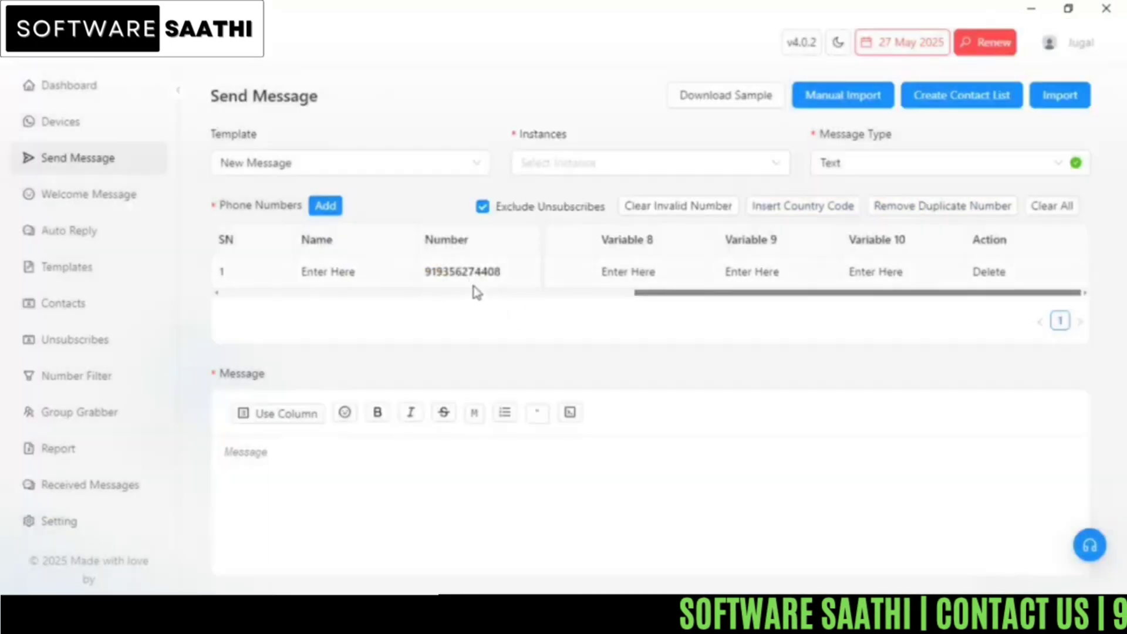
pyautogui.click(679, 217)
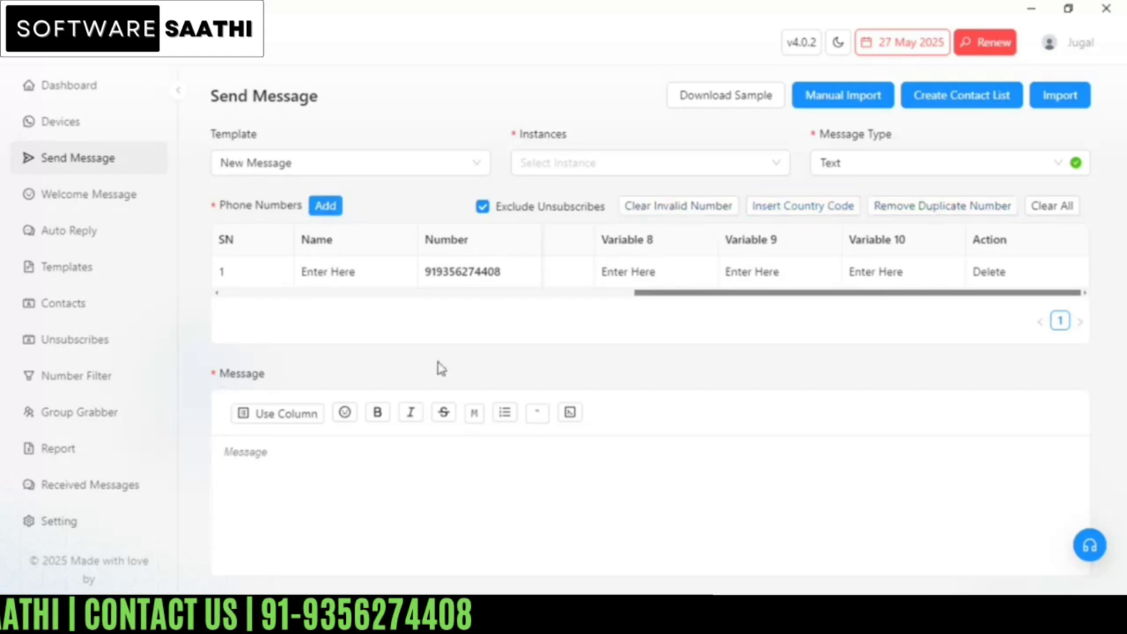
# Step: Add a second row with the same number prefixed by 91, then remove the duplicate number
pyautogui.click(323, 208)
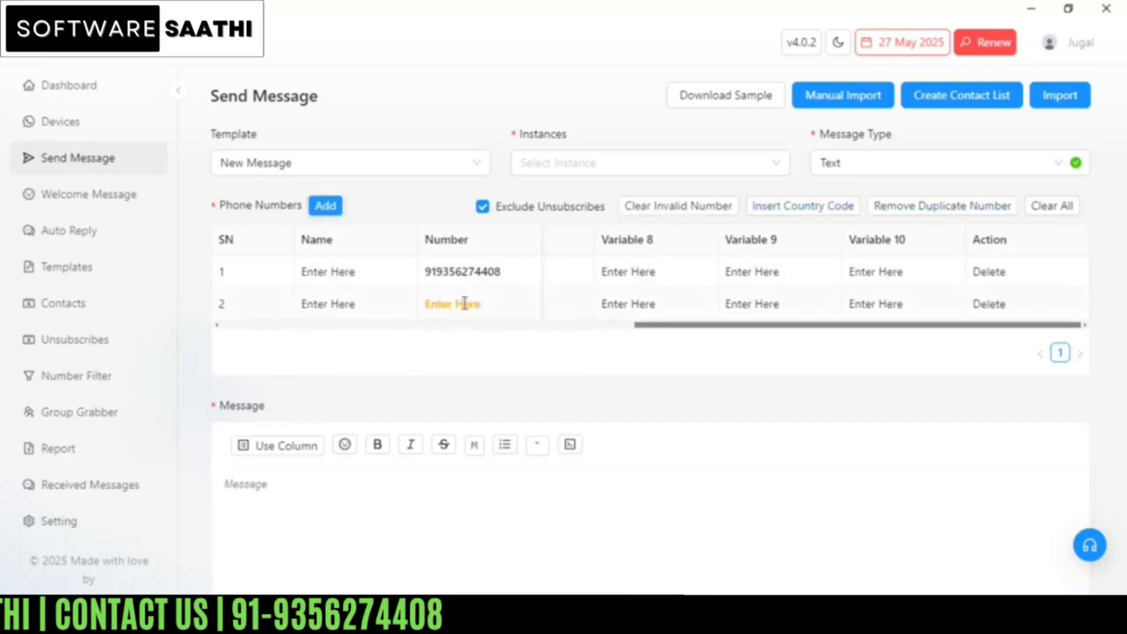
pyautogui.click(464, 303)
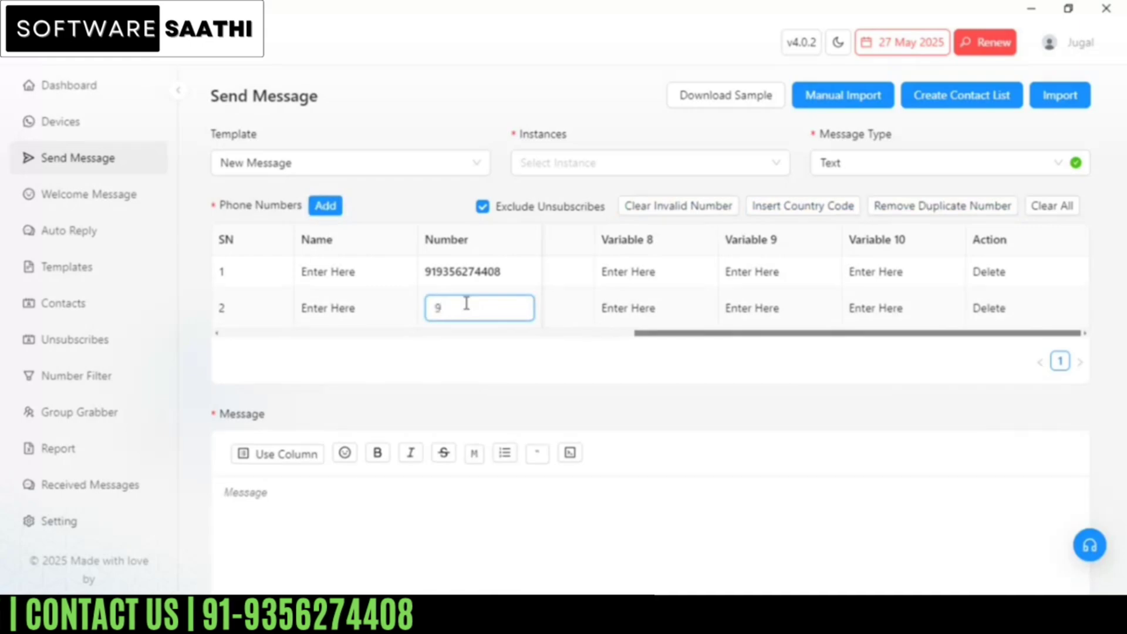
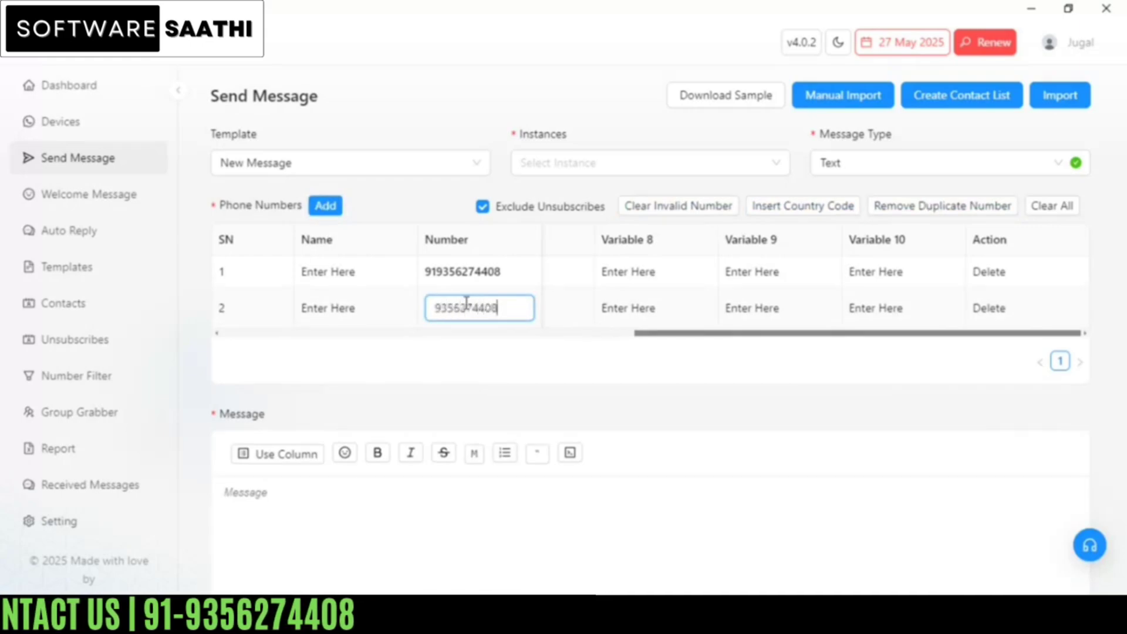
pyautogui.press('Left')
pyautogui.press('Left')
pyautogui.press('Home')
pyautogui.write('91')
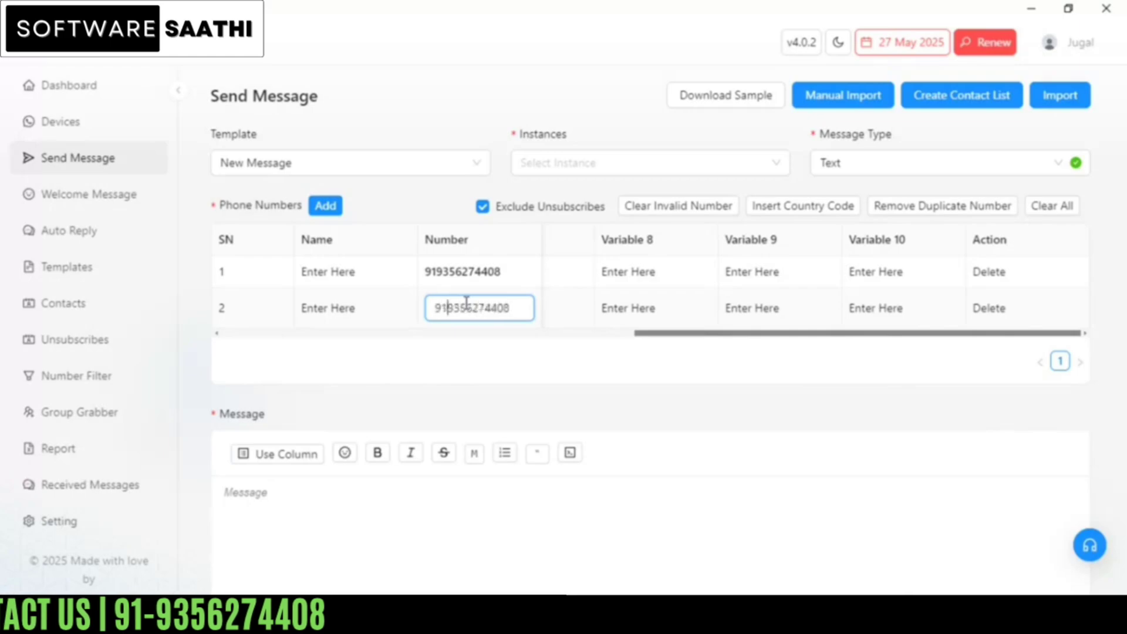
pyautogui.click(533, 395)
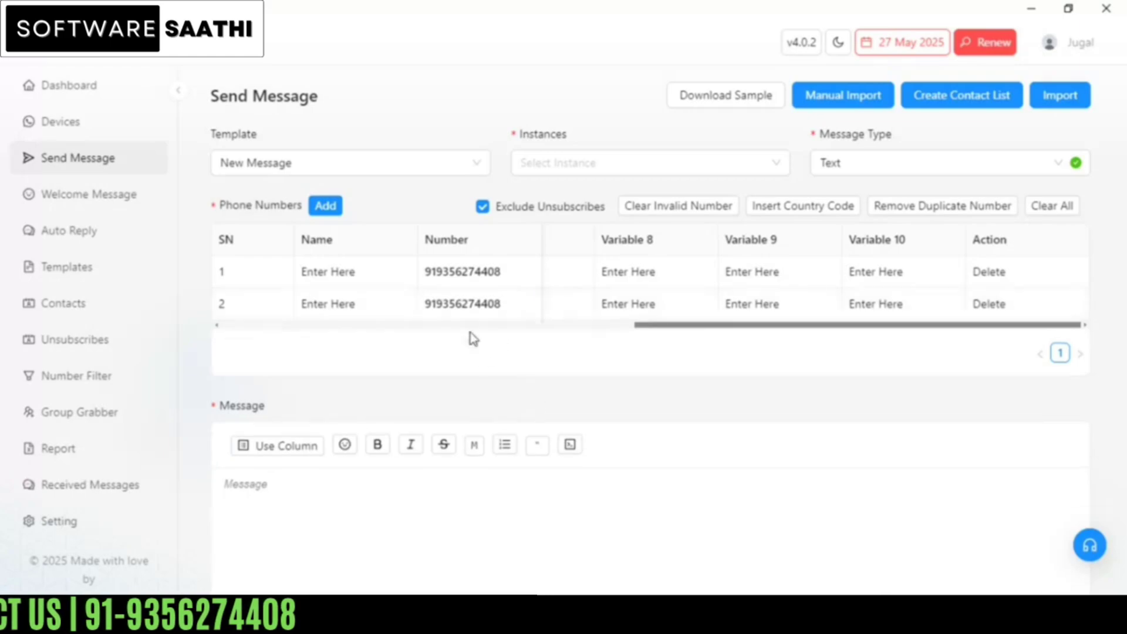
pyautogui.click(916, 215)
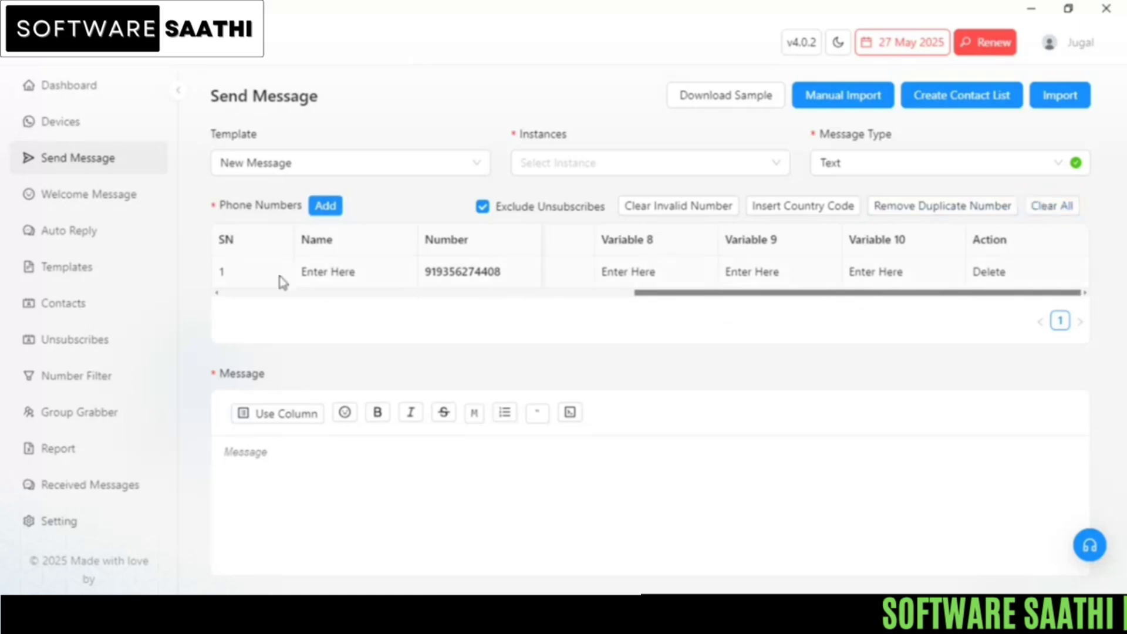
# Step: Clear all numbers from the recipient list and open the Manual Import window
pyautogui.click(1060, 215)
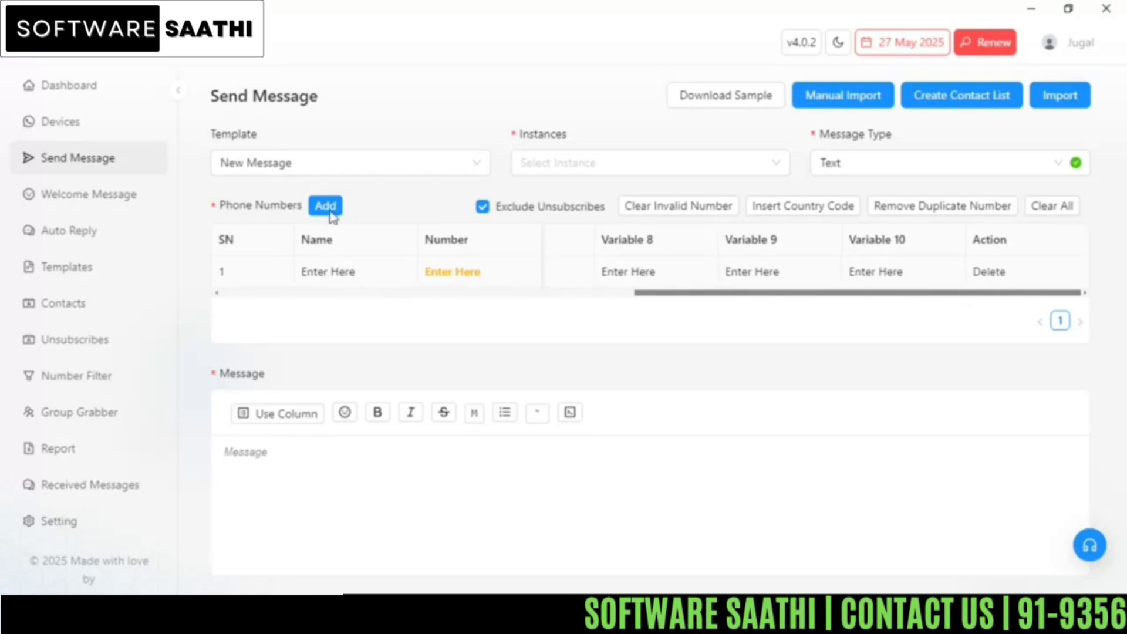
pyautogui.click(848, 104)
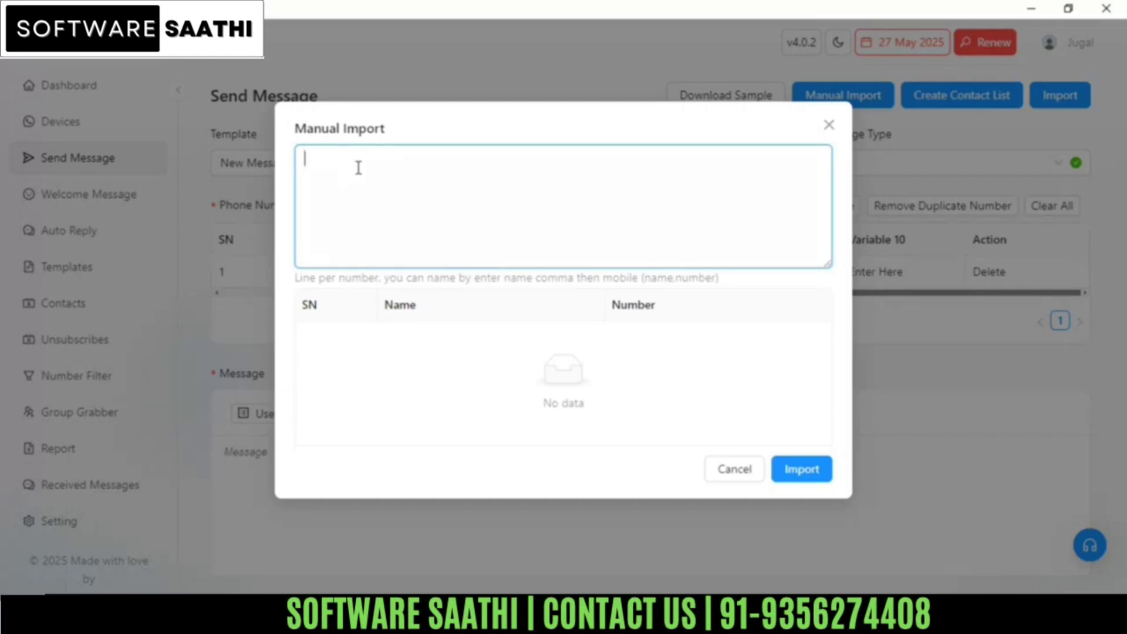
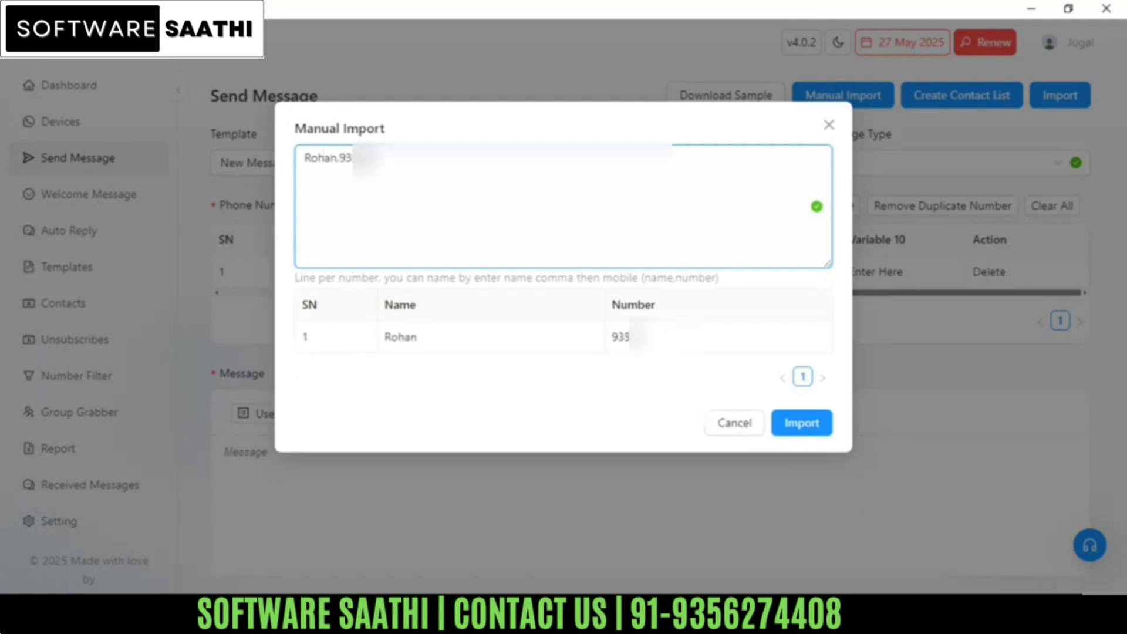
# Step: Import two contacts, each entered as name,number on its own line, via Manual Import
pyautogui.press('Return')
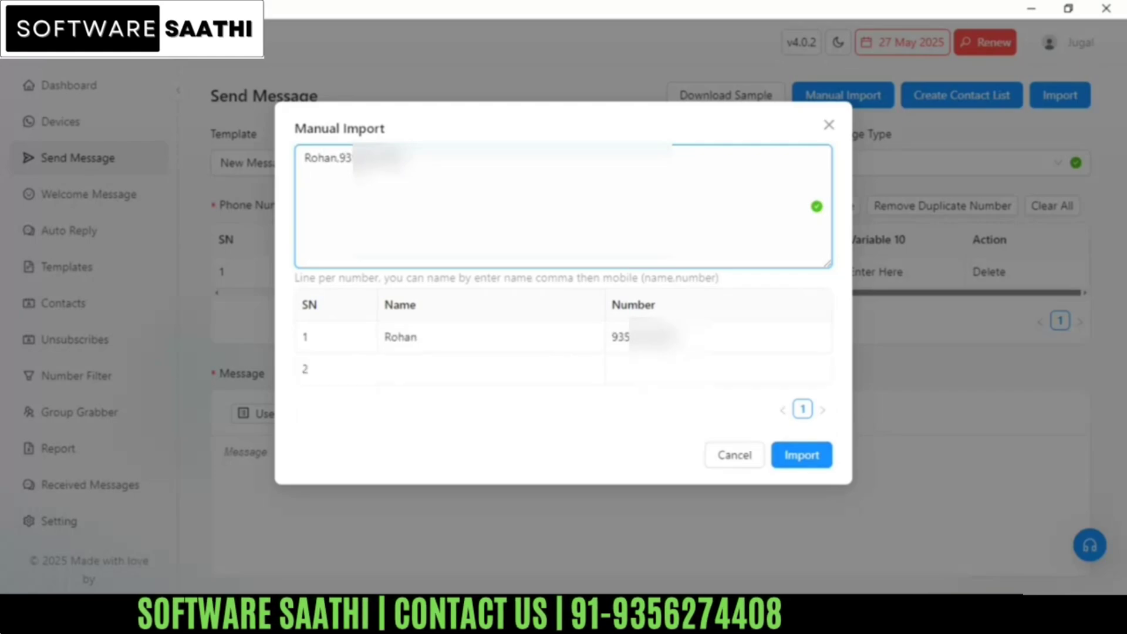
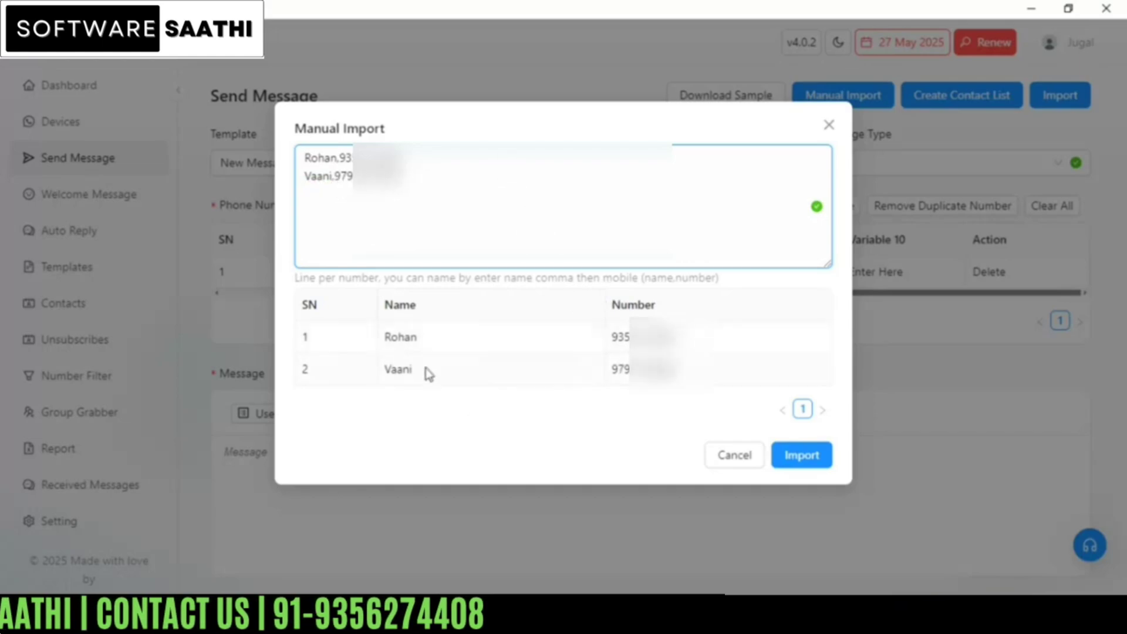
pyautogui.click(802, 455)
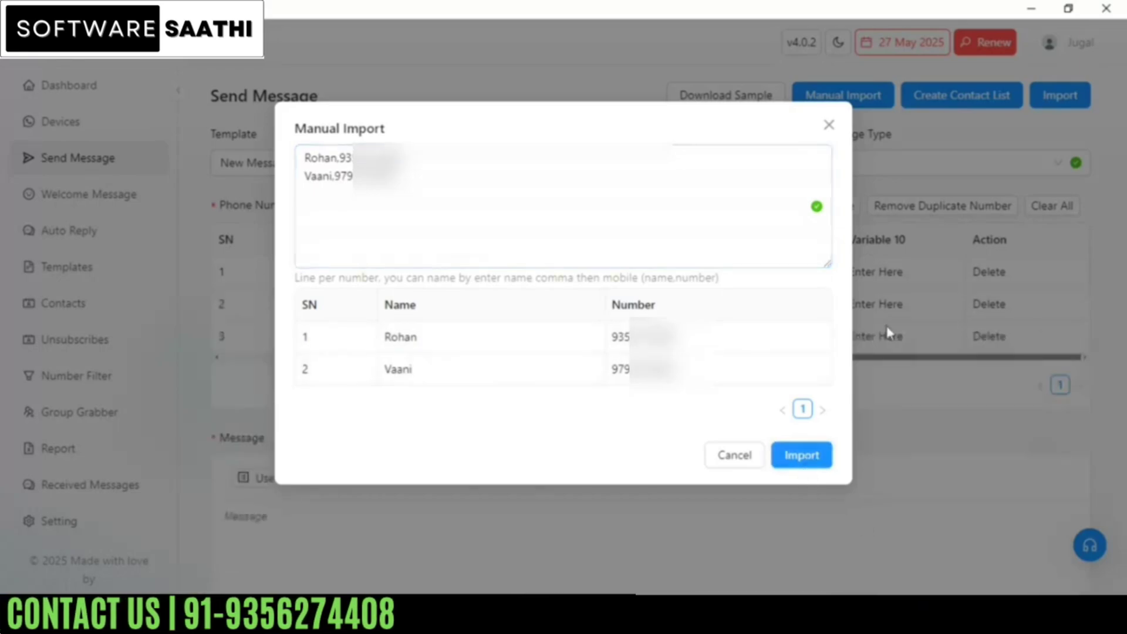
# Step: Close Manual Import and delete the empty first row, keeping the two named contacts
pyautogui.click(828, 126)
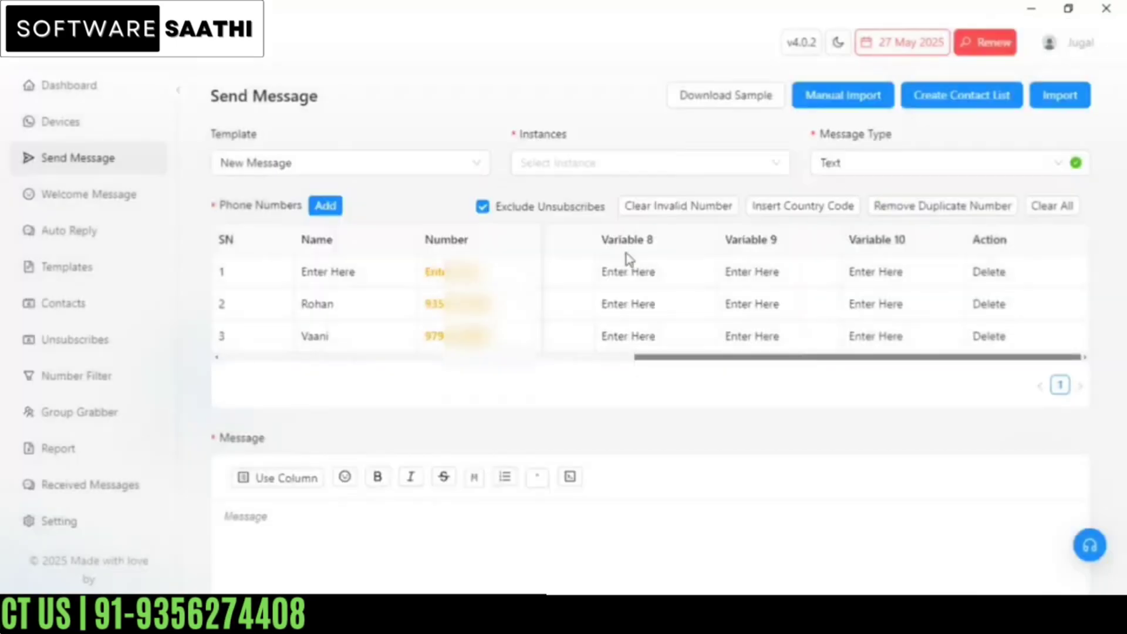
pyautogui.click(995, 273)
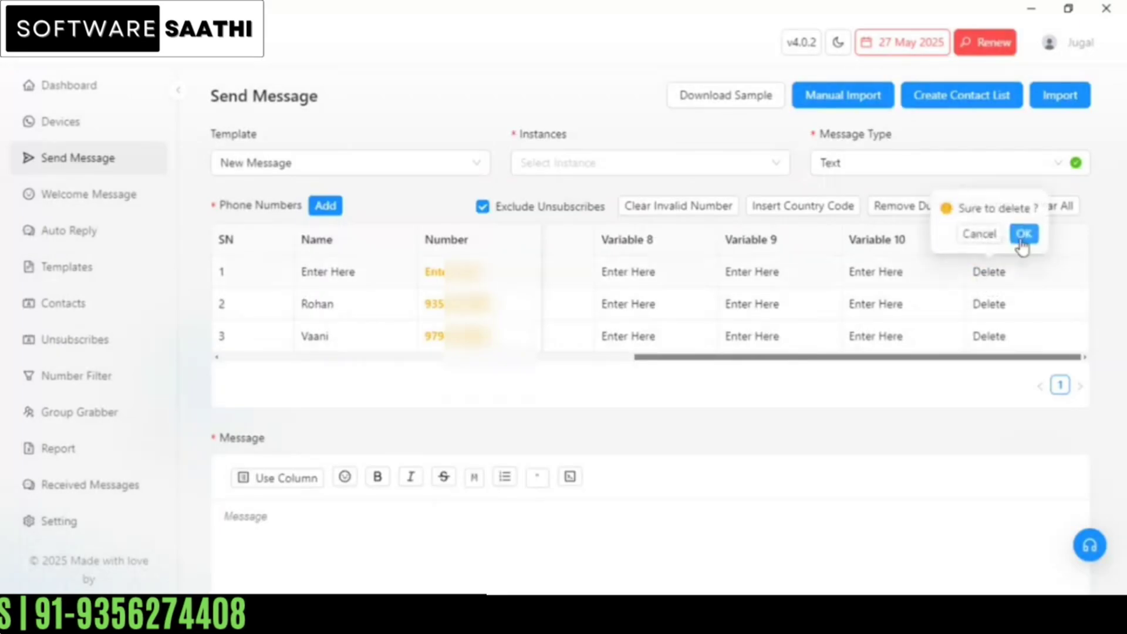
pyautogui.click(1025, 232)
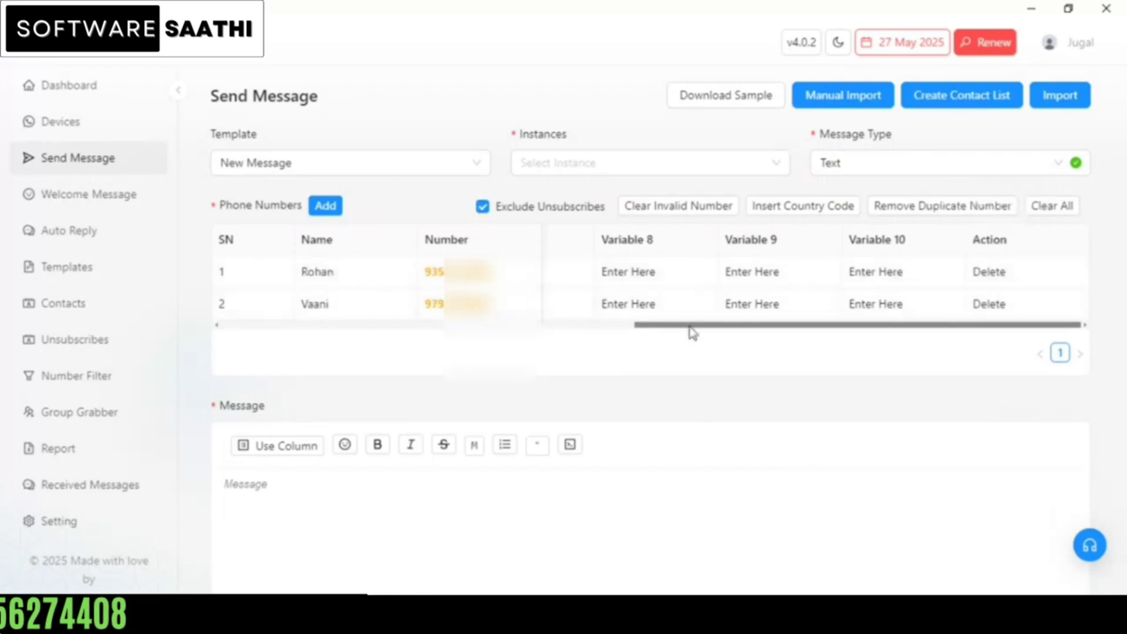
pyautogui.moveTo(691, 328); pyautogui.dragTo(241, 337)
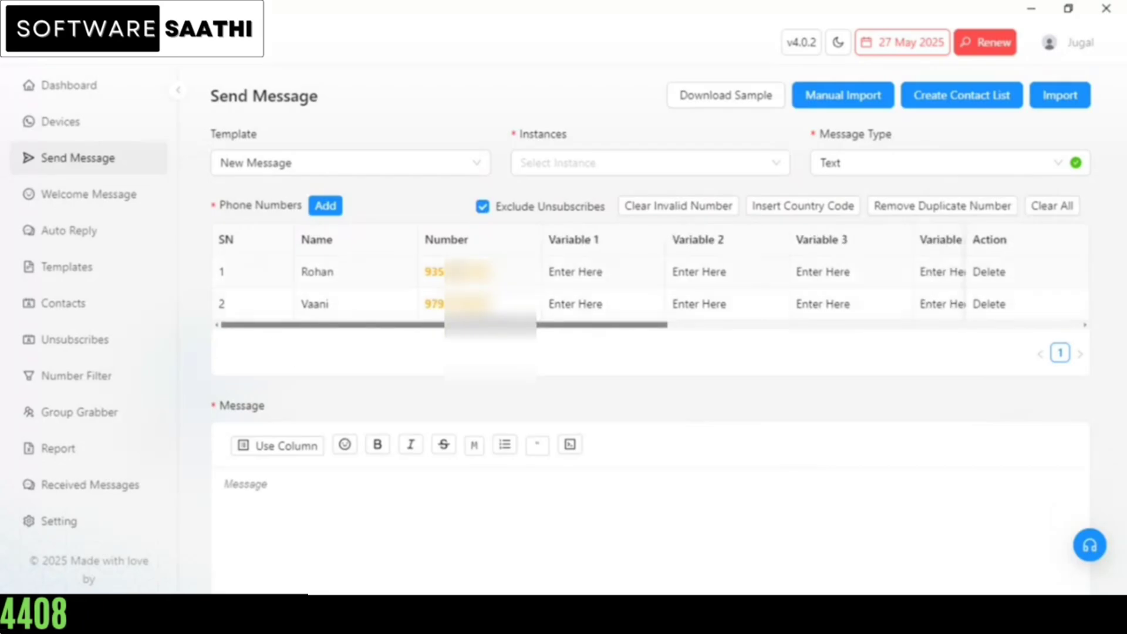
# Step: Prefix both numbers with India's +91 code, then clear invalid and remove duplicate numbers
pyautogui.click(800, 212)
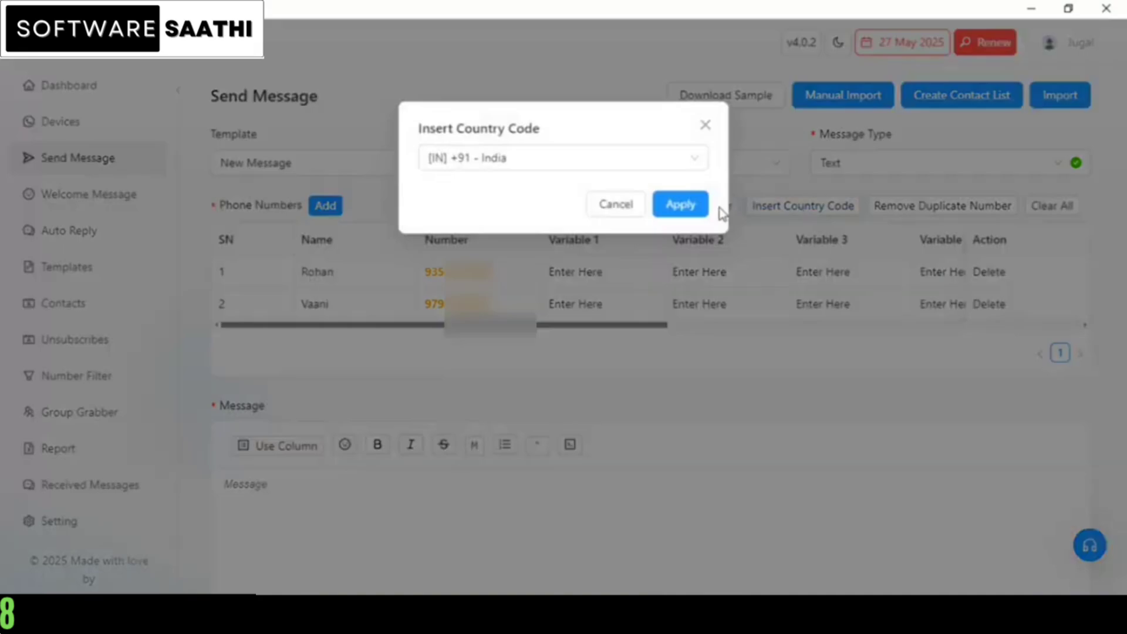
pyautogui.click(676, 206)
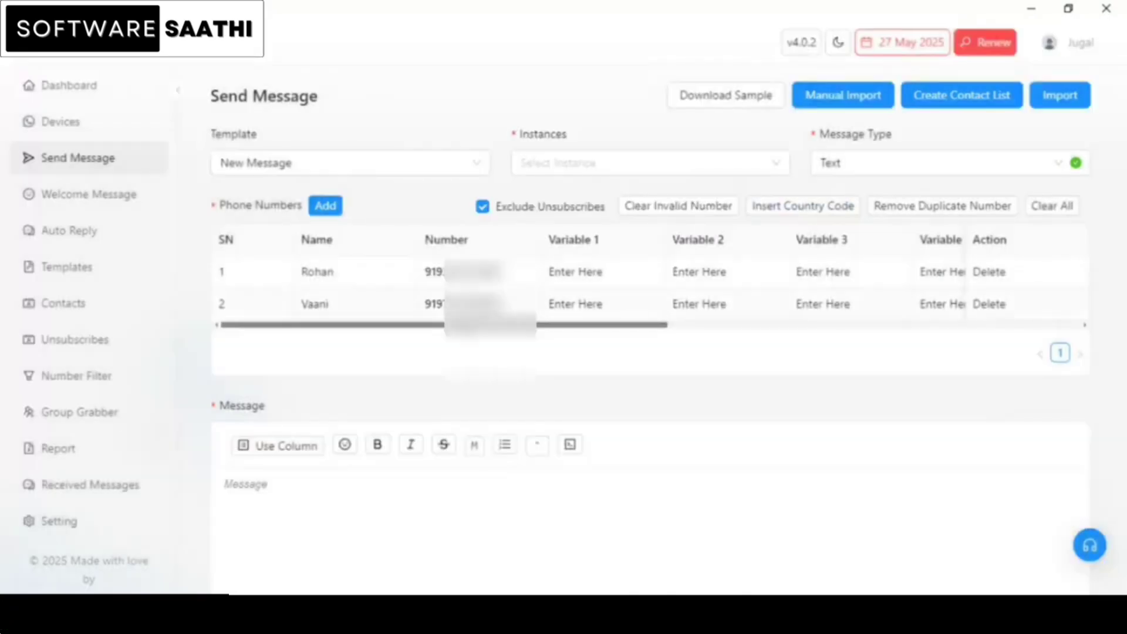
pyautogui.click(679, 207)
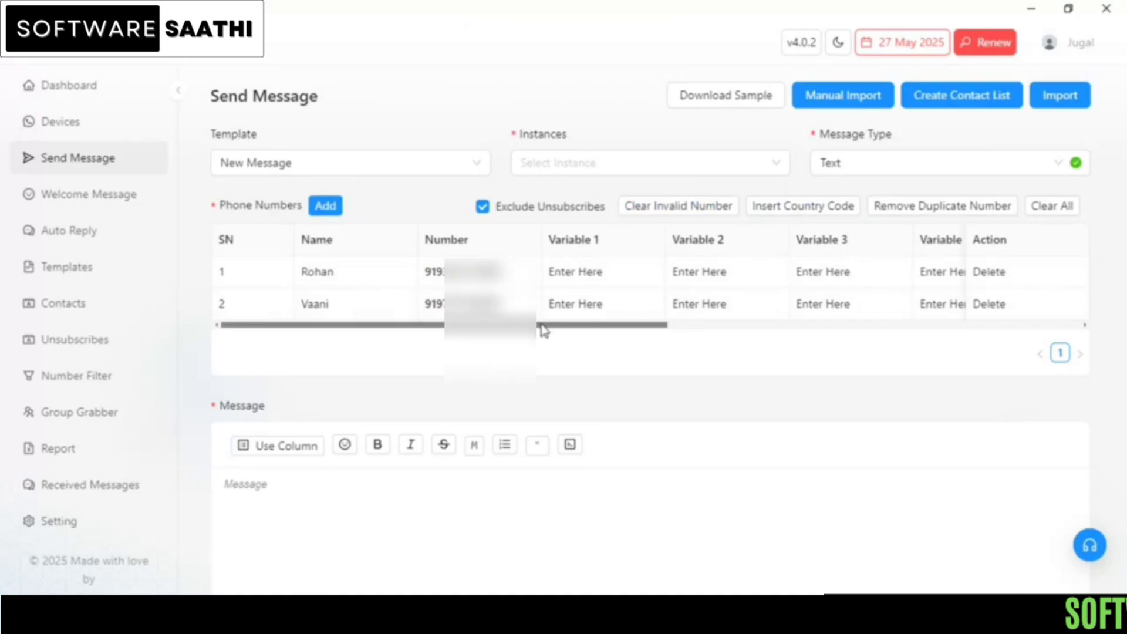
pyautogui.click(927, 209)
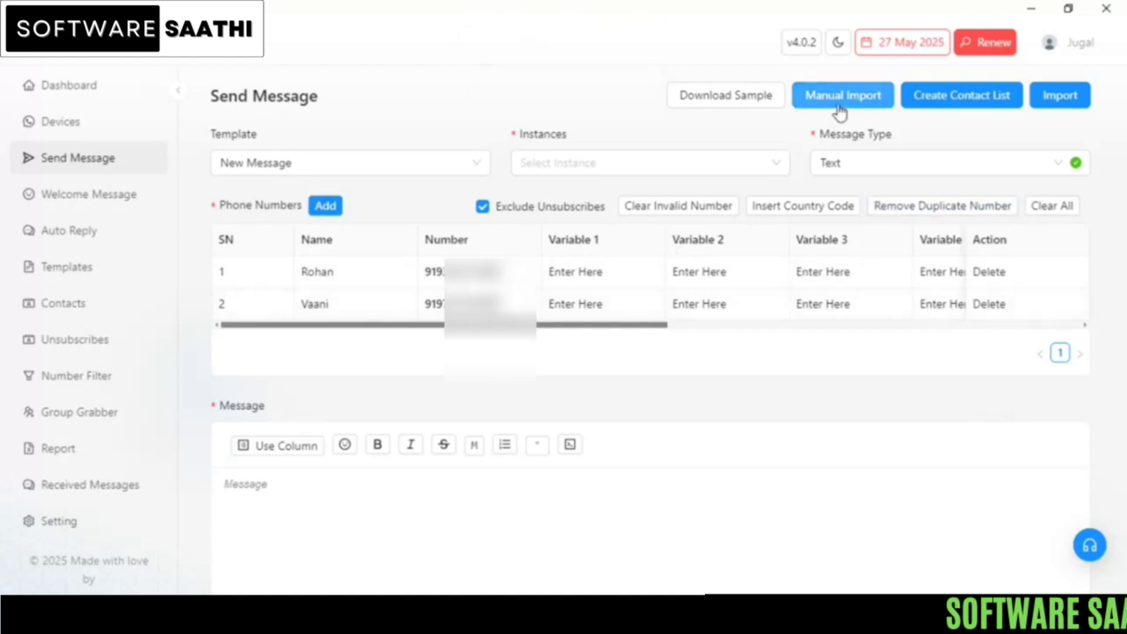
# Step: Clear all contacts from the list and delete the leftover empty row
pyautogui.click(1050, 210)
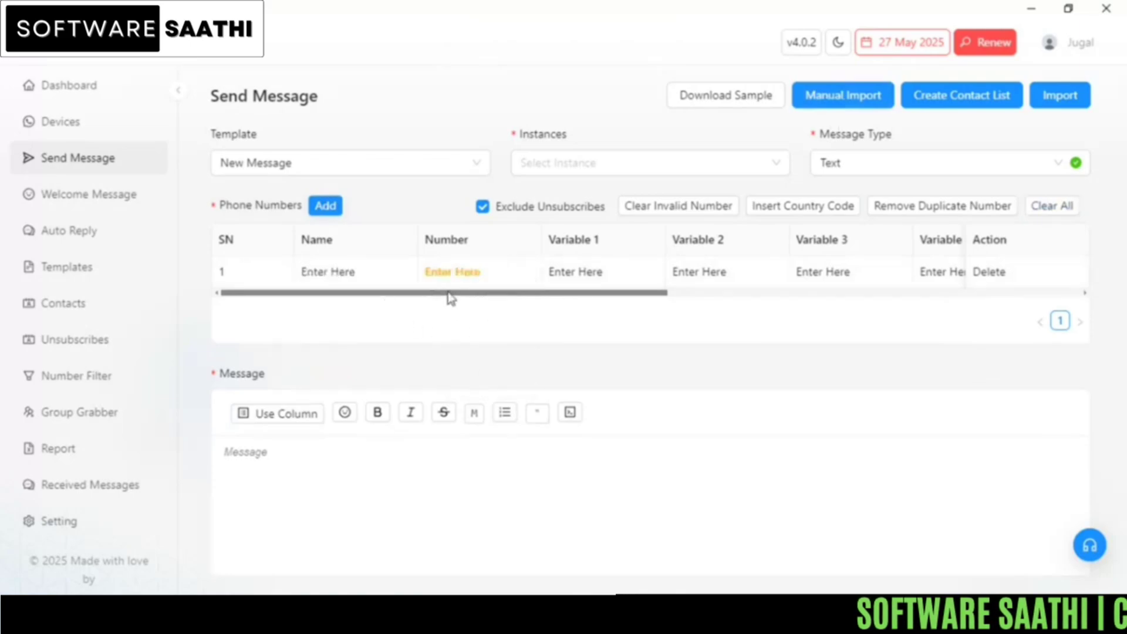
pyautogui.moveTo(448, 292); pyautogui.dragTo(962, 289)
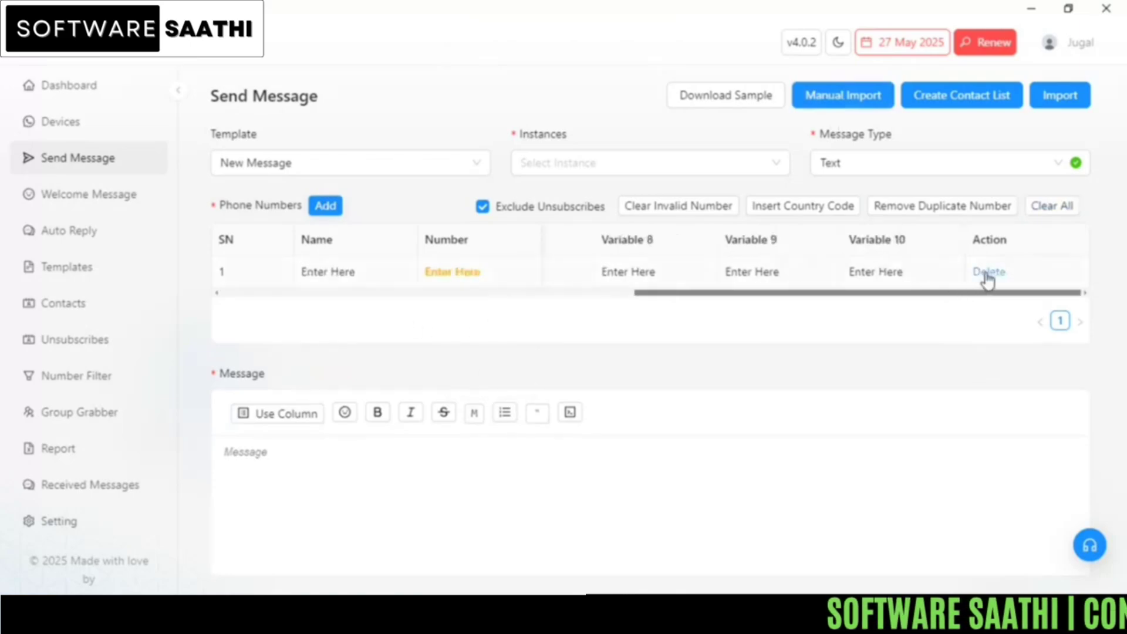
pyautogui.click(988, 273)
# Step: Confirm the row deletion and save number_import_sample with the Desktop chosen as location
pyautogui.click(1023, 234)
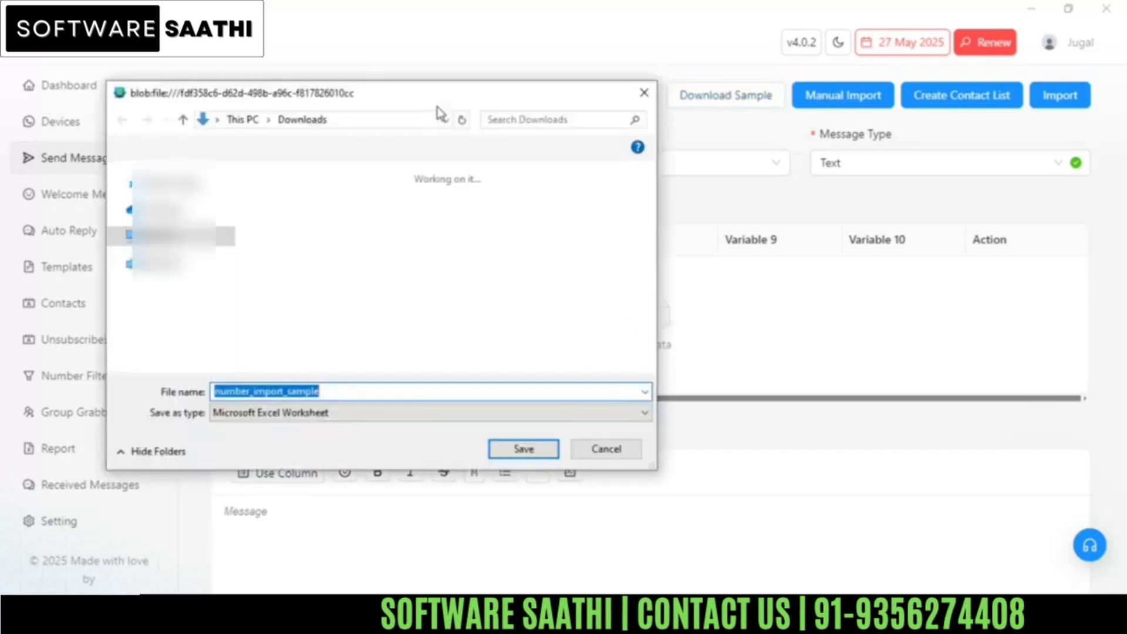
pyautogui.moveTo(230, 305); pyautogui.dragTo(224, 223)
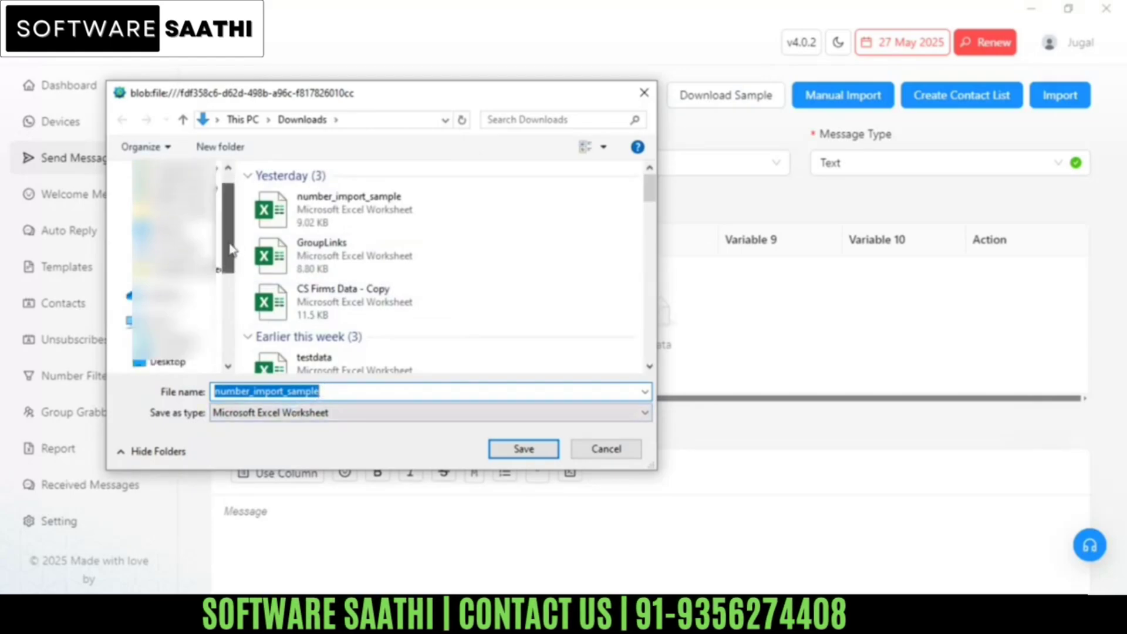
pyautogui.click(176, 262)
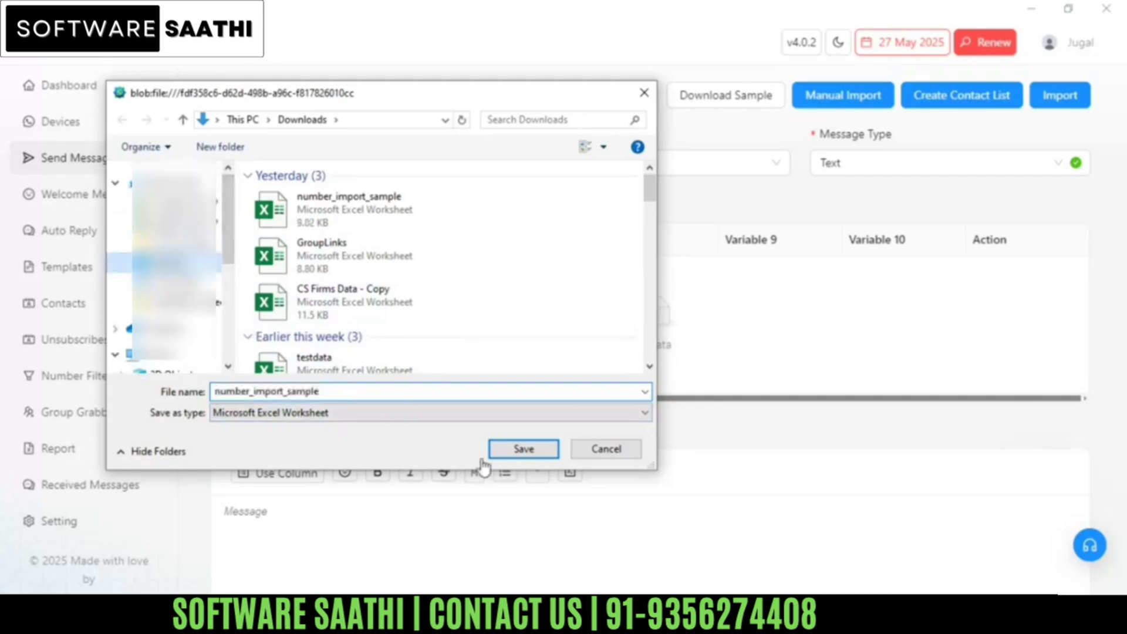
pyautogui.click(517, 450)
pyautogui.click(684, 512)
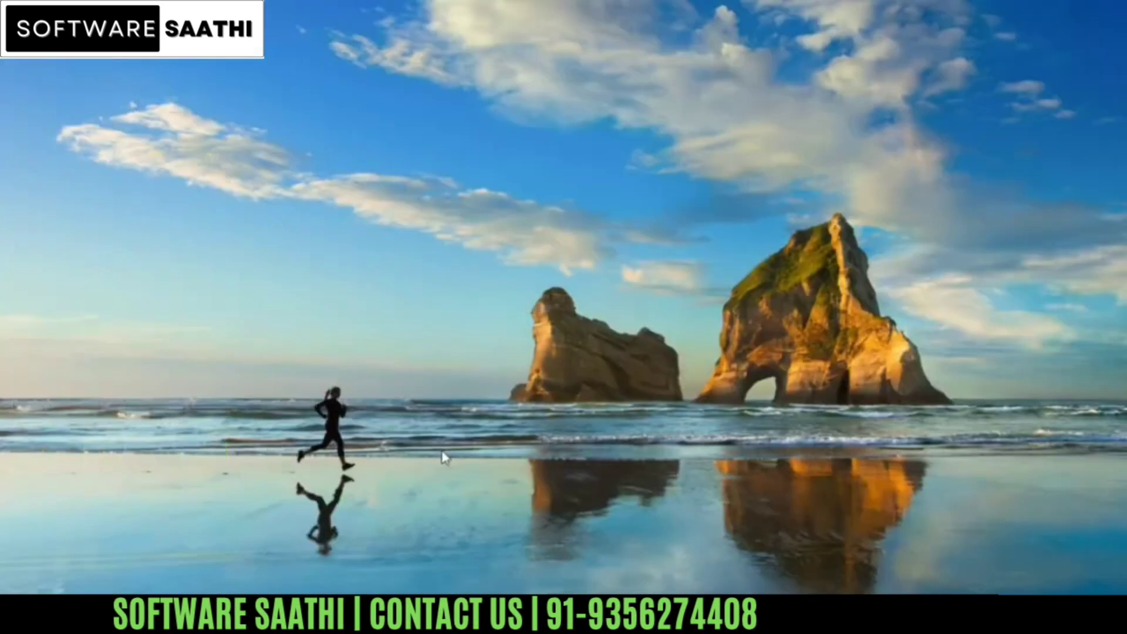
# Step: Open number_import_sample from the desktop in Excel and enable editing
pyautogui.click(345, 390)
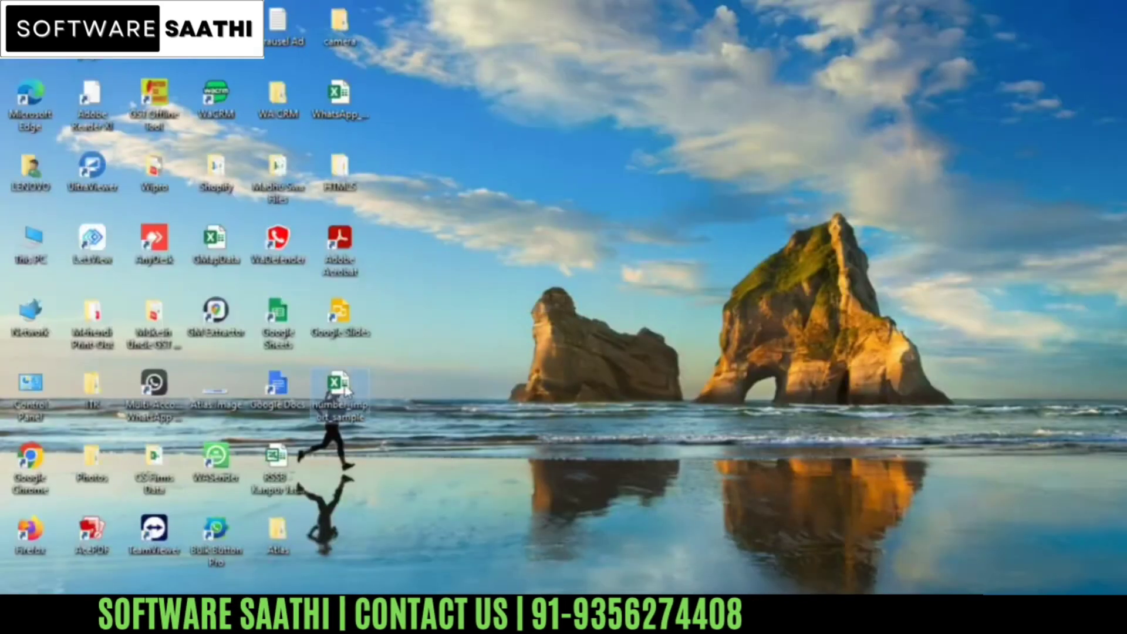
pyautogui.click(460, 425)
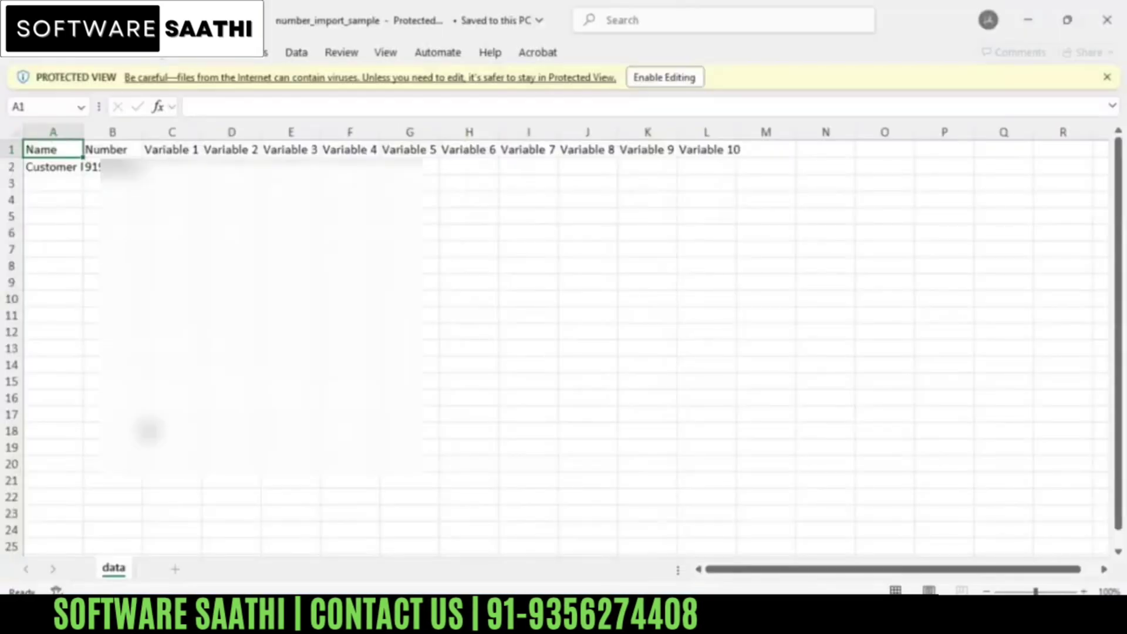
pyautogui.click(663, 78)
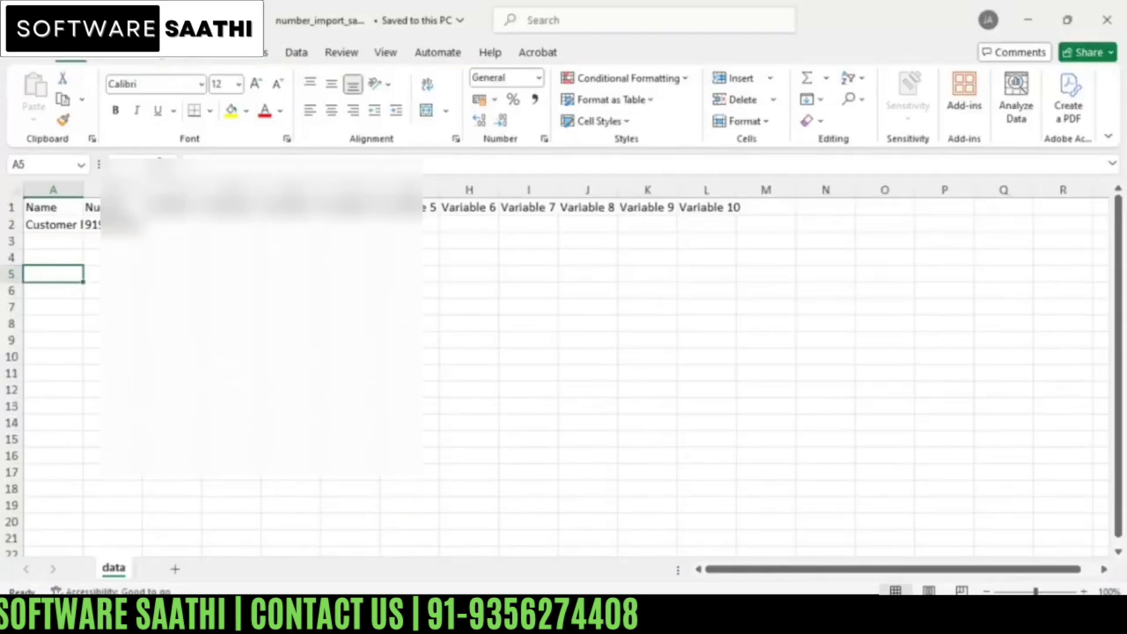
pyautogui.click(620, 617)
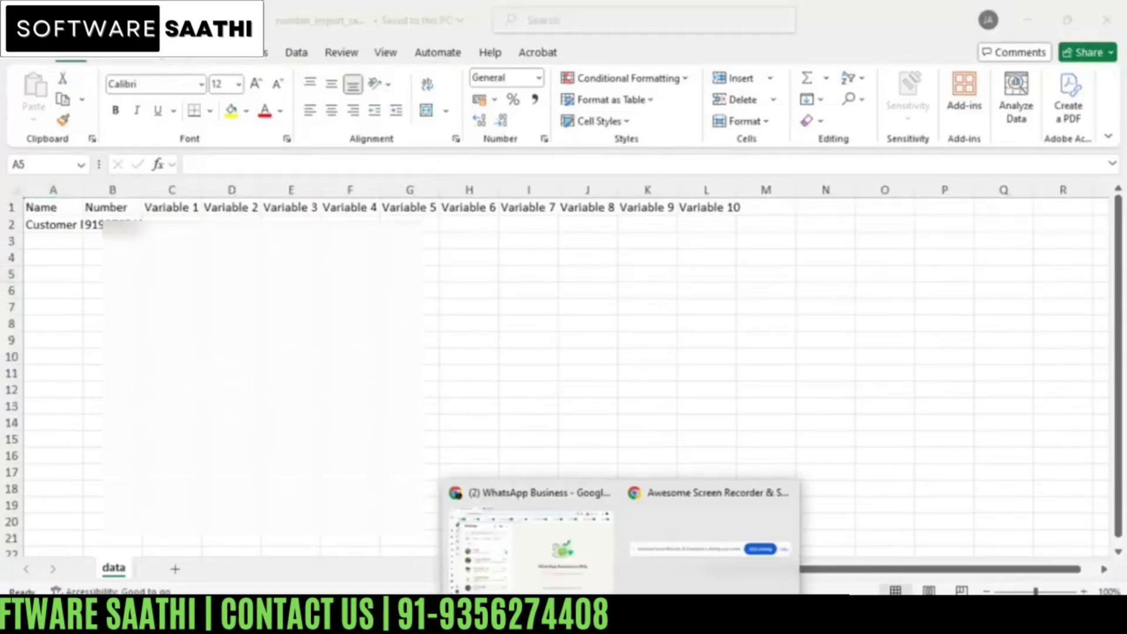
pyautogui.click(650, 614)
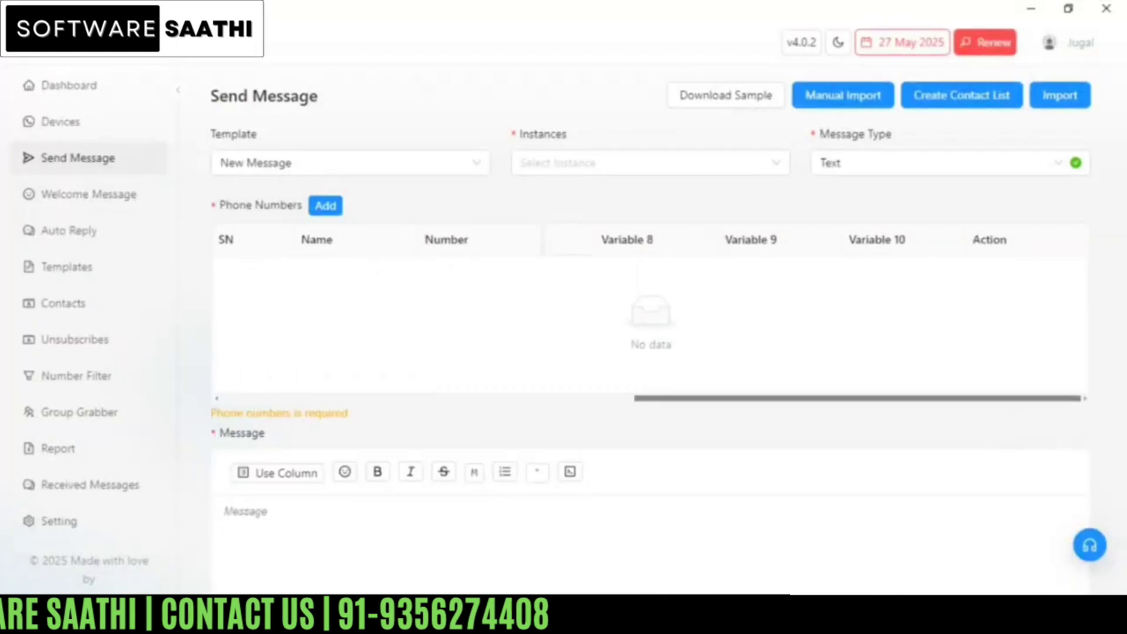
pyautogui.moveTo(711, 616)
pyautogui.click(851, 567)
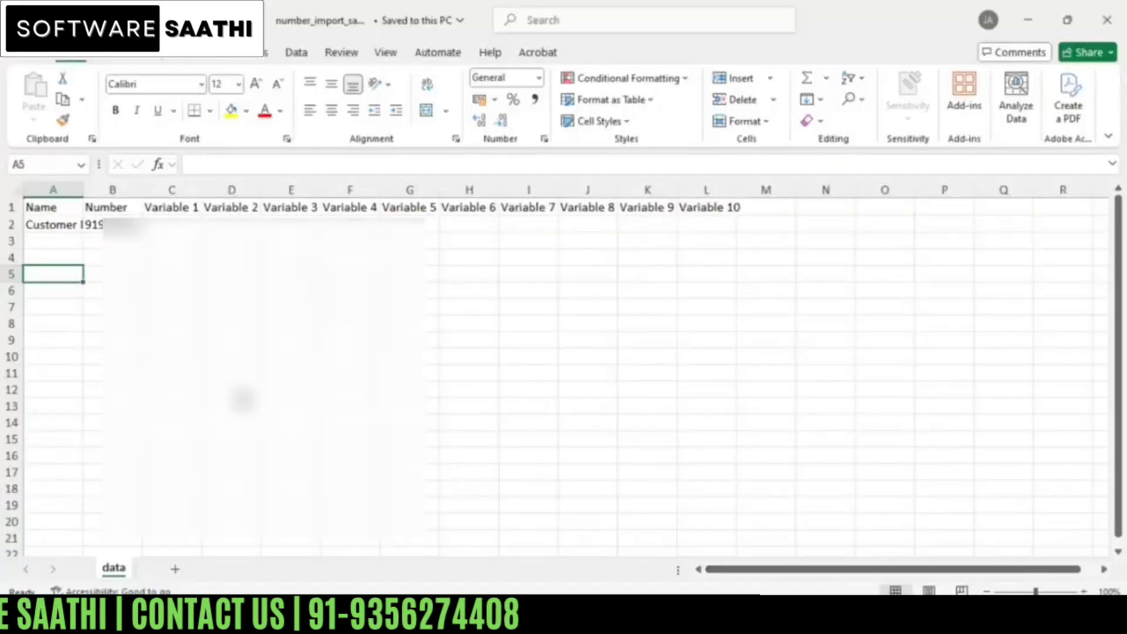
# Step: Point out the Name, Number and Variable 1–10 headers, then AutoFit columns A and B
pyautogui.click(49, 207)
pyautogui.click(112, 207)
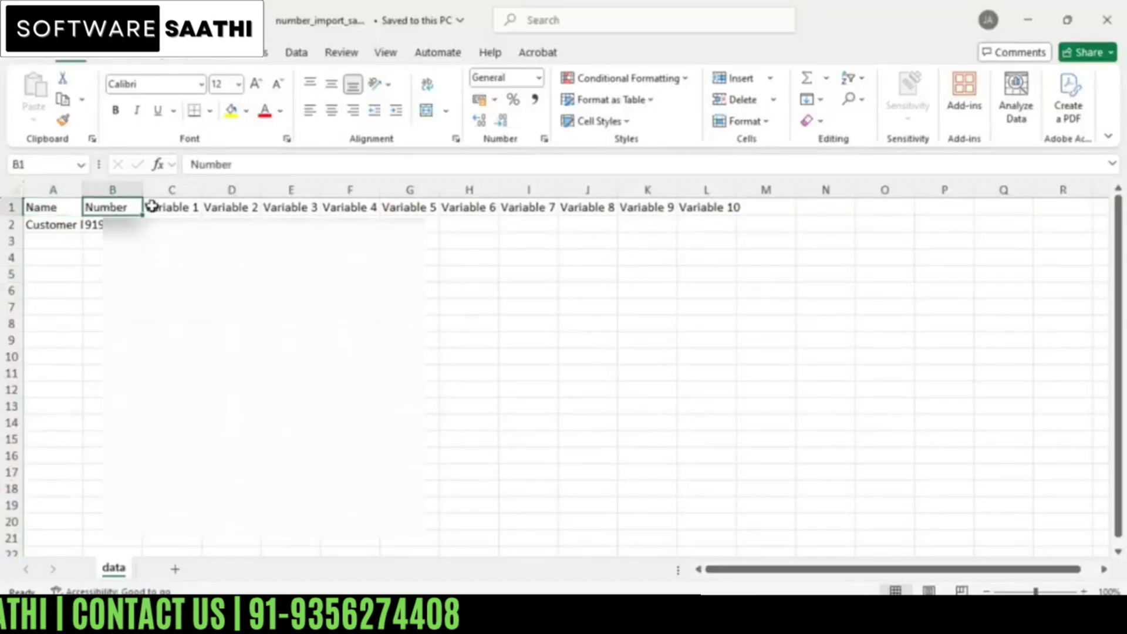
pyautogui.moveTo(152, 206); pyautogui.dragTo(712, 200)
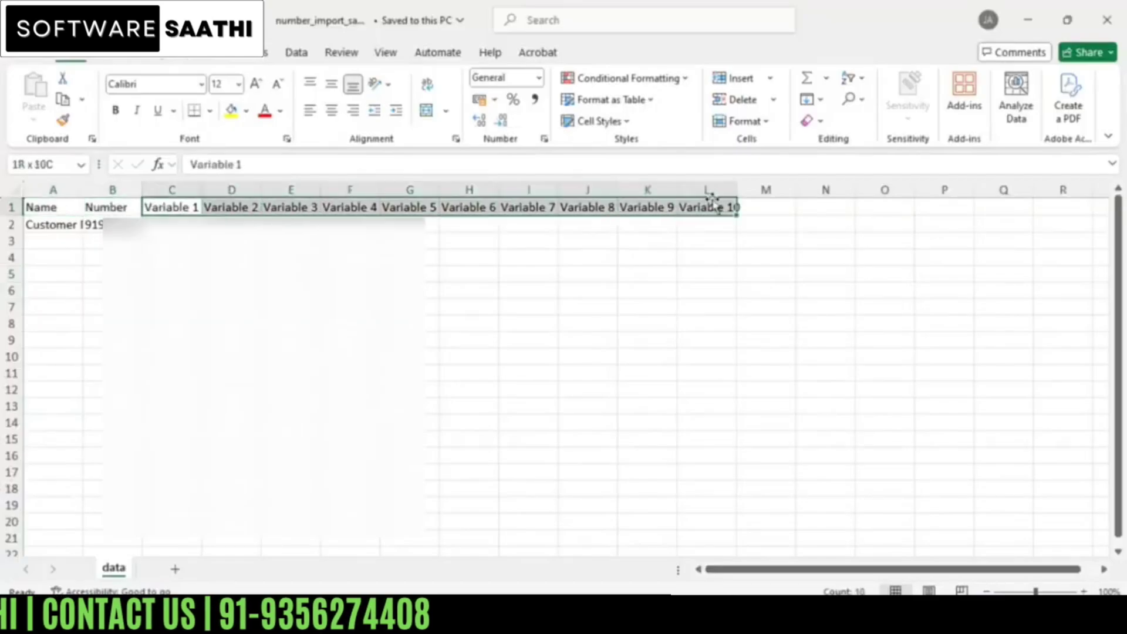
pyautogui.click(157, 226)
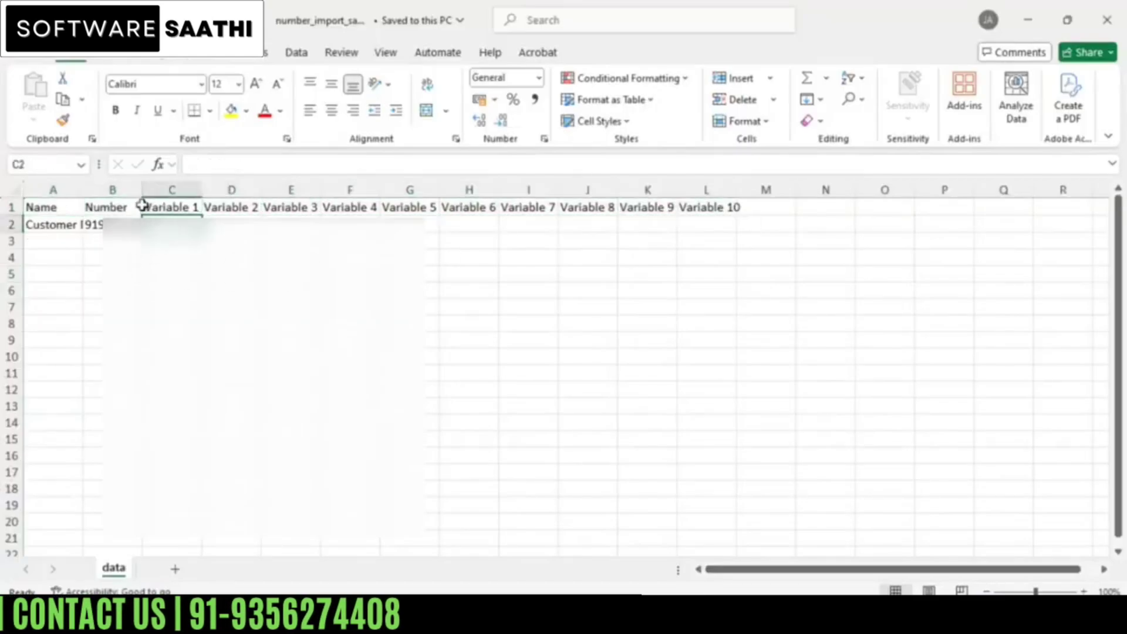
pyautogui.doubleClick(142, 188)
pyautogui.click(128, 277)
pyautogui.doubleClick(81, 187)
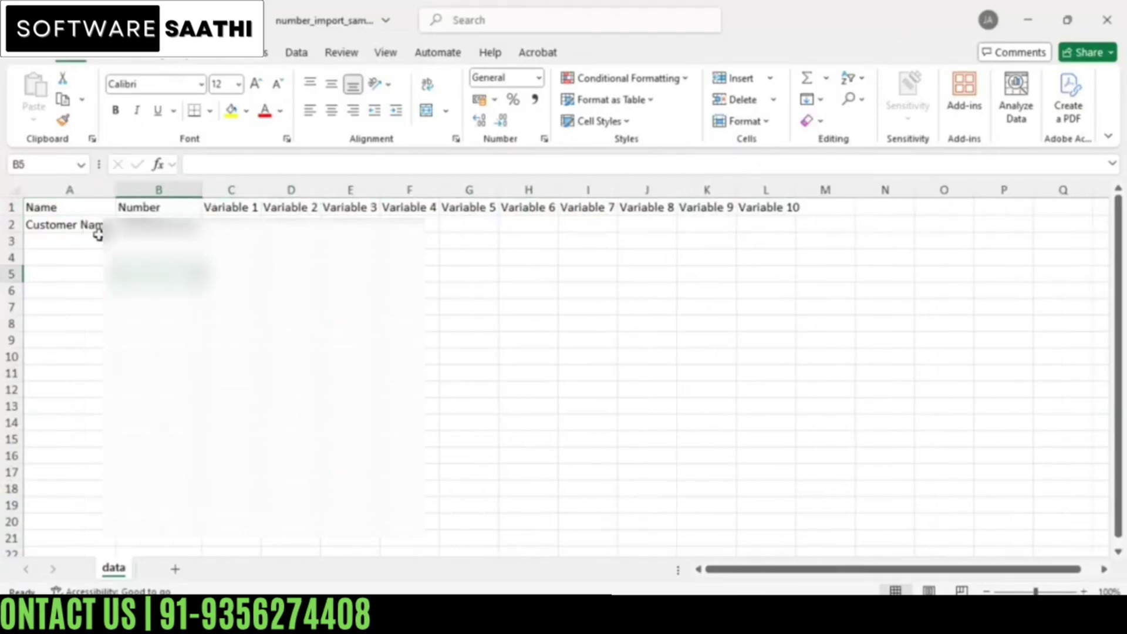
pyautogui.click(93, 242)
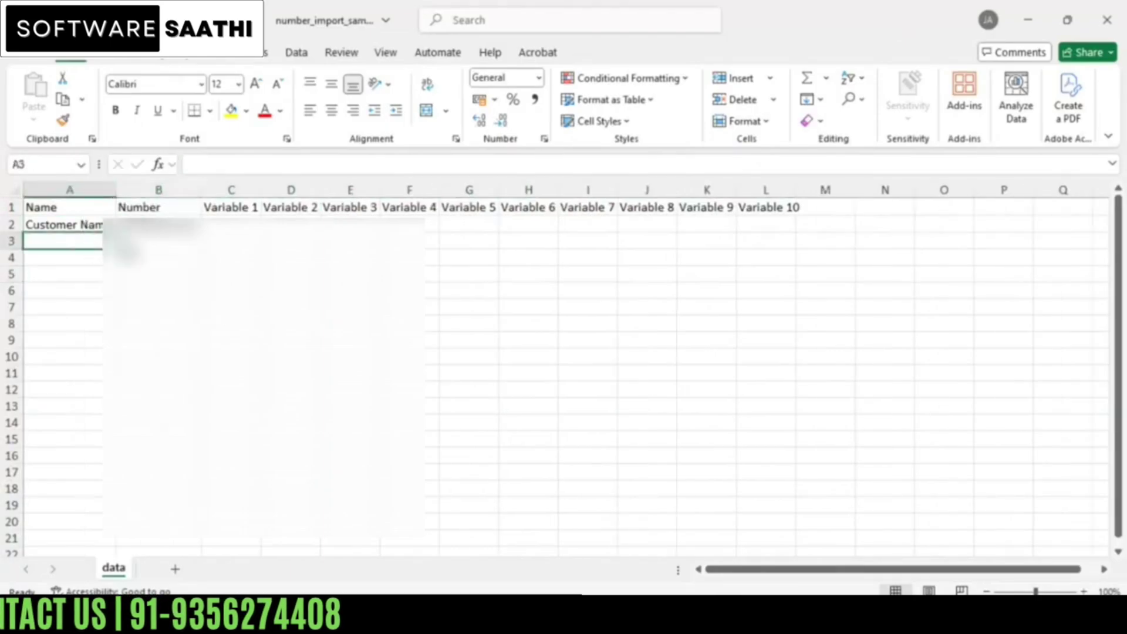
pyautogui.click(70, 308)
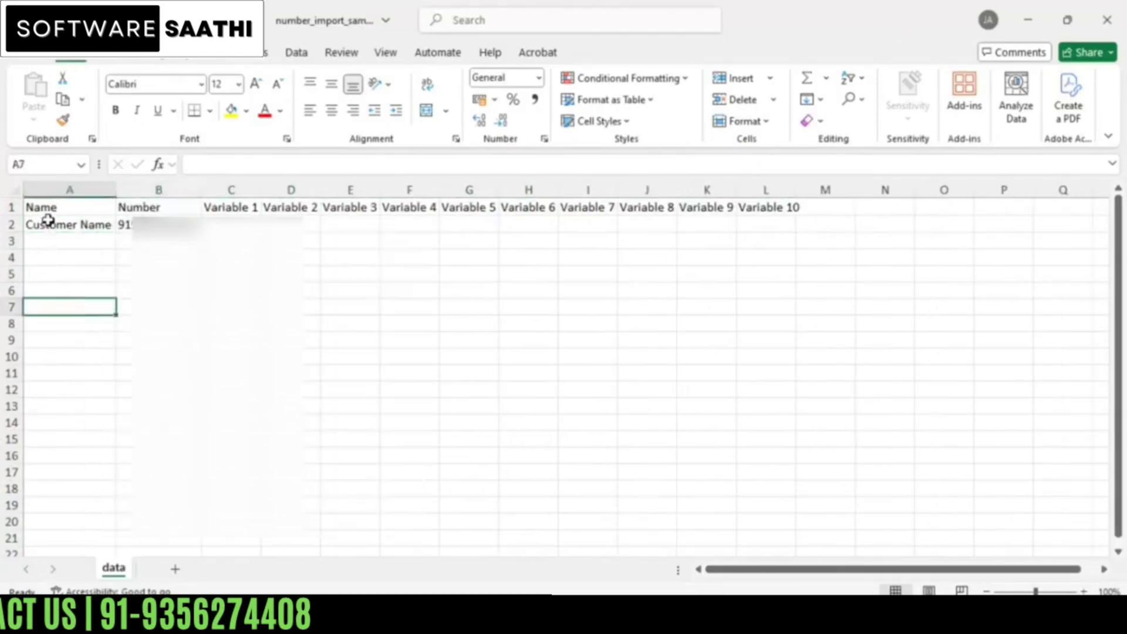
# Step: Indicate where customer names go in column A and phone numbers in column B
pyautogui.moveTo(48, 221); pyautogui.dragTo(94, 331)
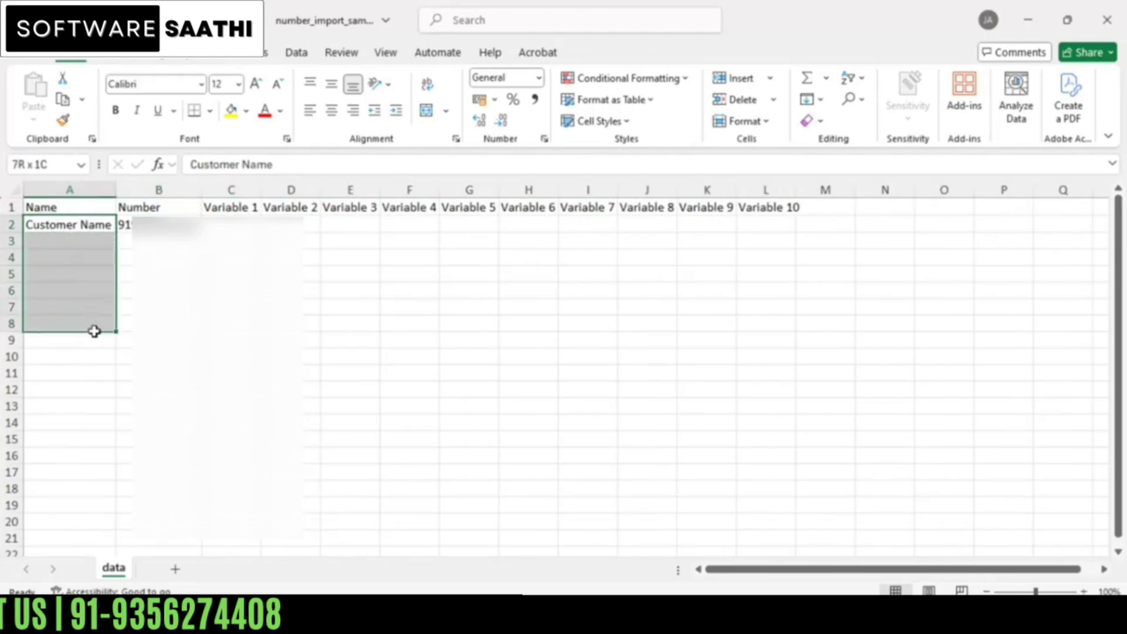
pyautogui.moveTo(176, 226); pyautogui.dragTo(185, 344)
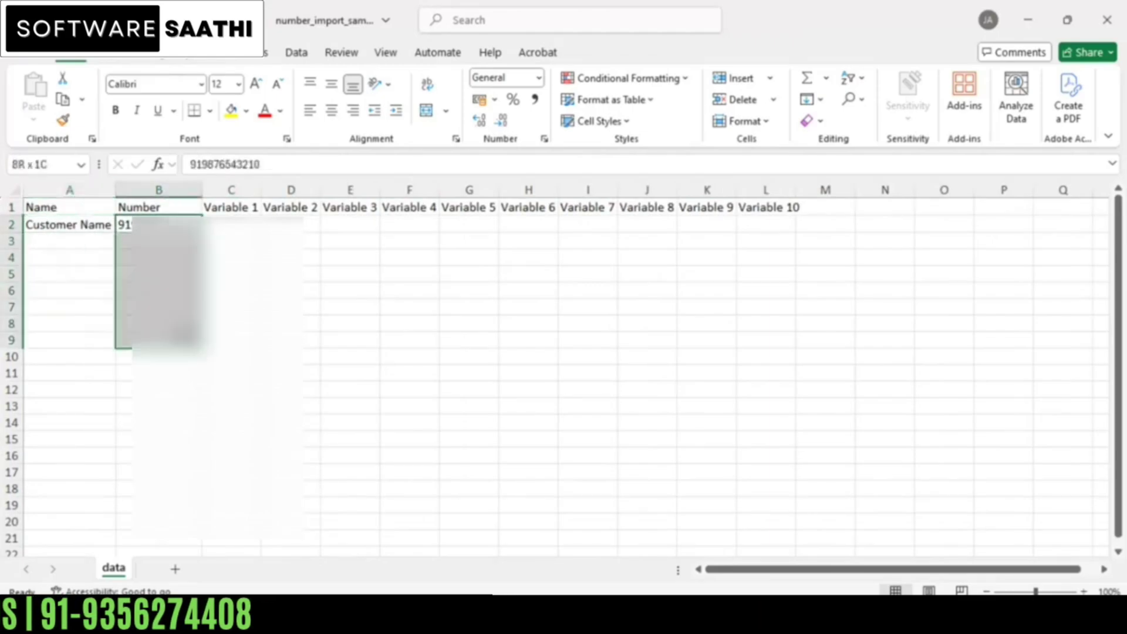
pyautogui.click(185, 337)
pyautogui.click(72, 235)
pyautogui.click(170, 227)
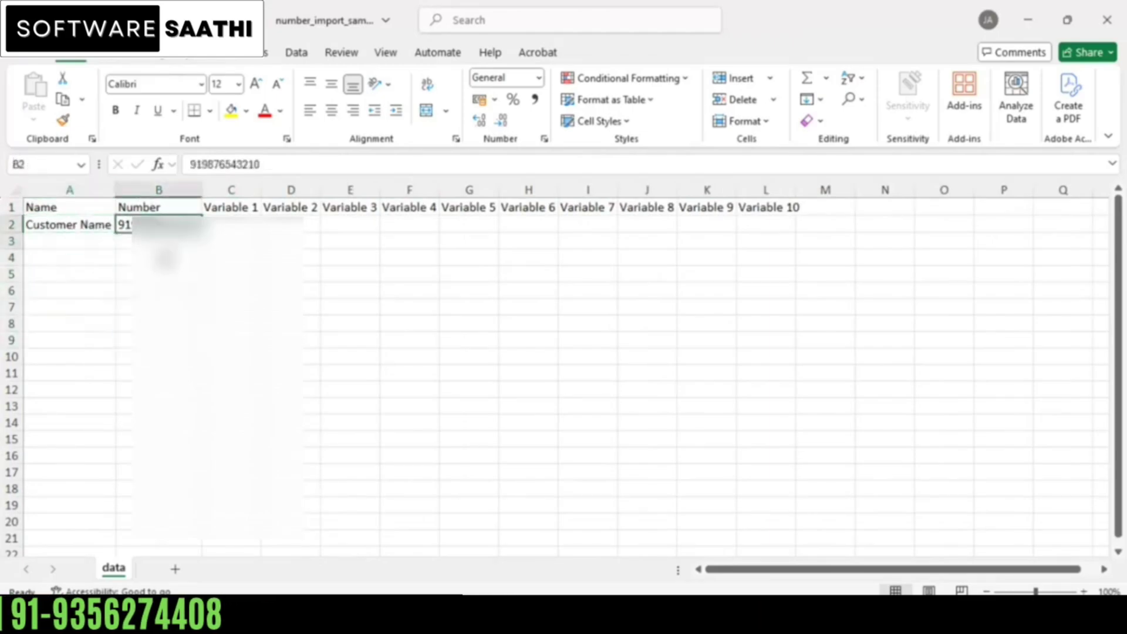
pyautogui.moveTo(166, 259); pyautogui.dragTo(174, 360)
pyautogui.click(173, 360)
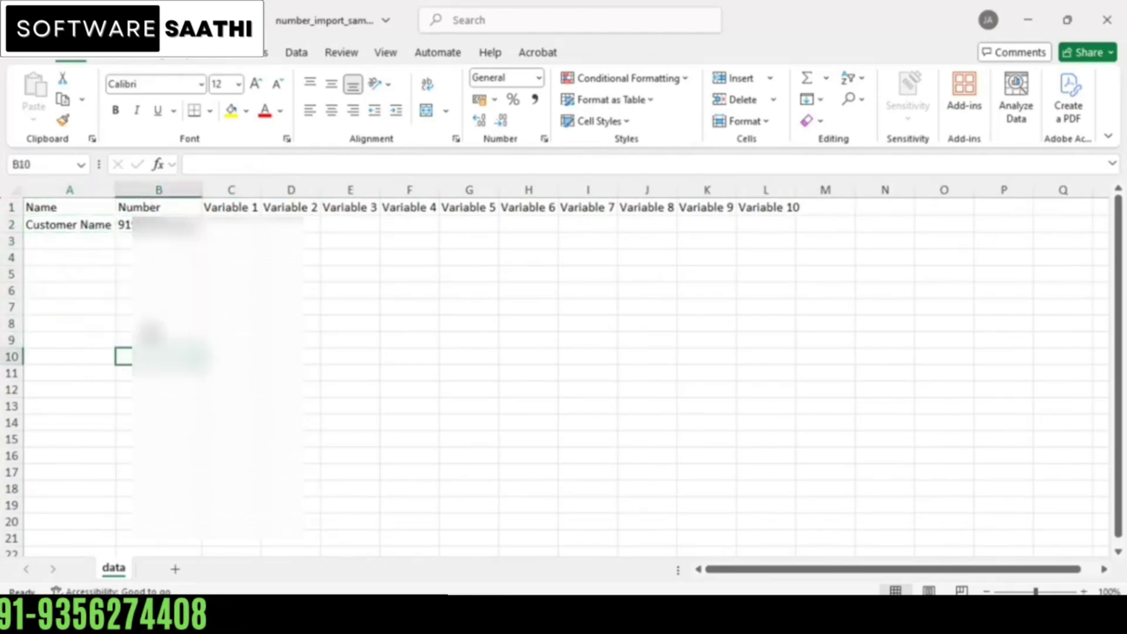
pyautogui.click(81, 236)
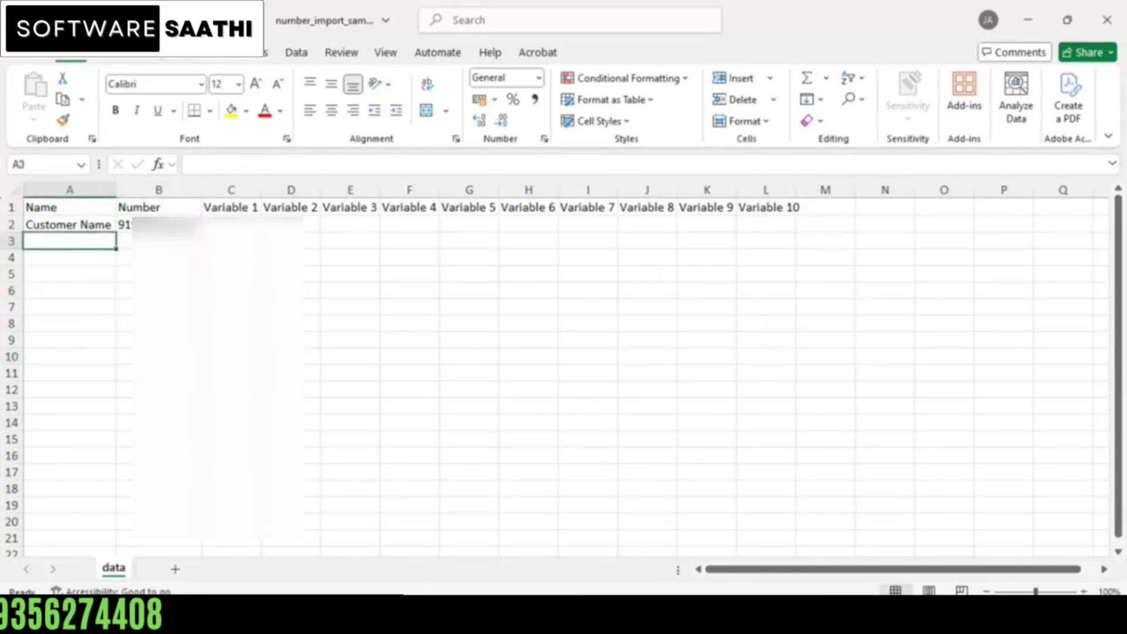
# Step: In the HR contacts workbook, select the company names and mobile numbers, comparing with number_import_sample
pyautogui.click(702, 615)
pyautogui.click(732, 556)
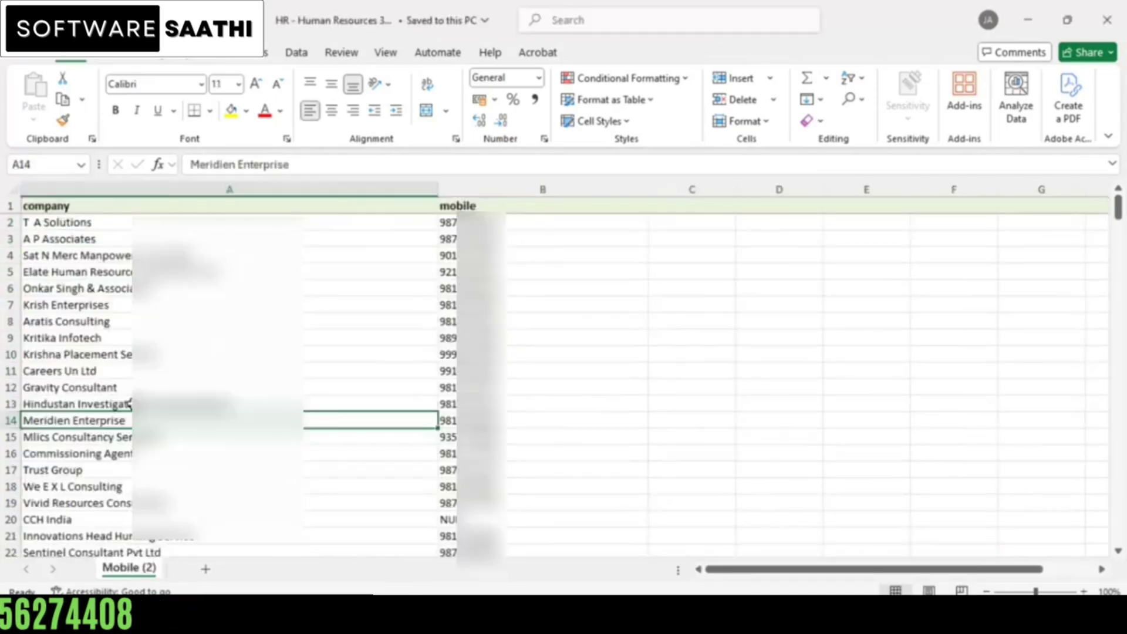
pyautogui.click(117, 207)
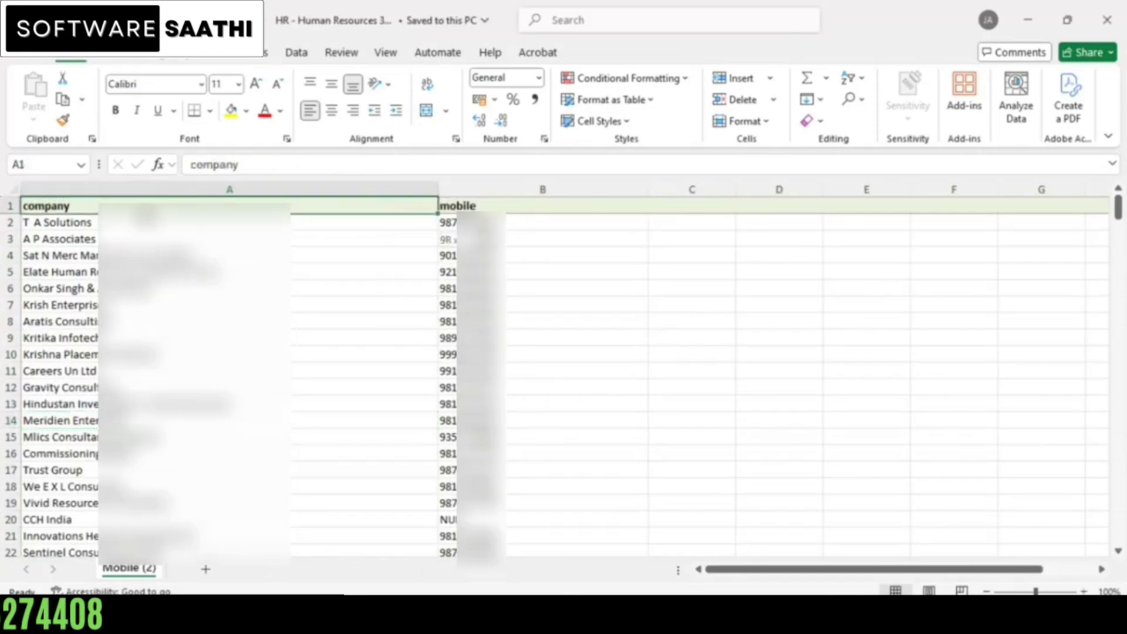
pyautogui.moveTo(370, 204); pyautogui.dragTo(511, 249)
pyautogui.click(253, 405)
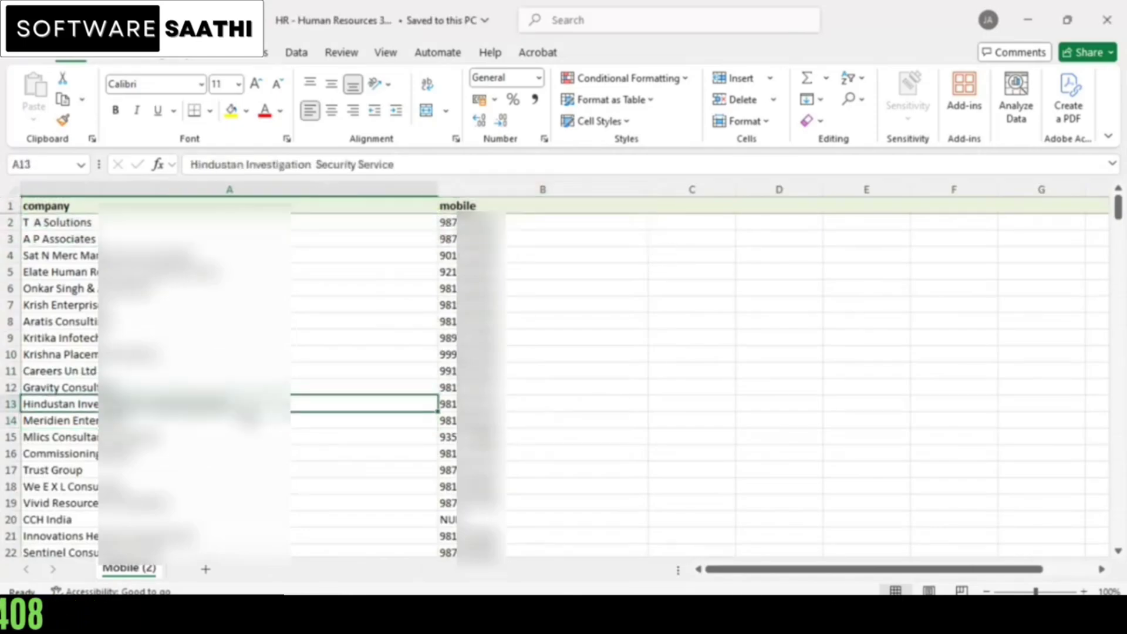
pyautogui.click(153, 306)
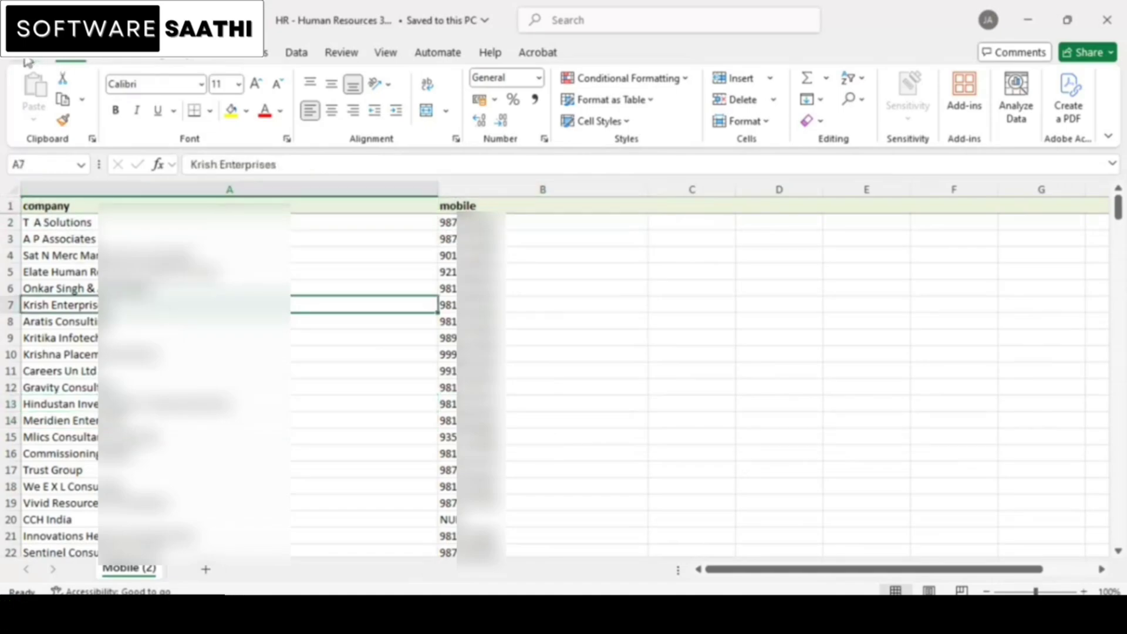
pyautogui.moveTo(114, 226); pyautogui.dragTo(646, 387)
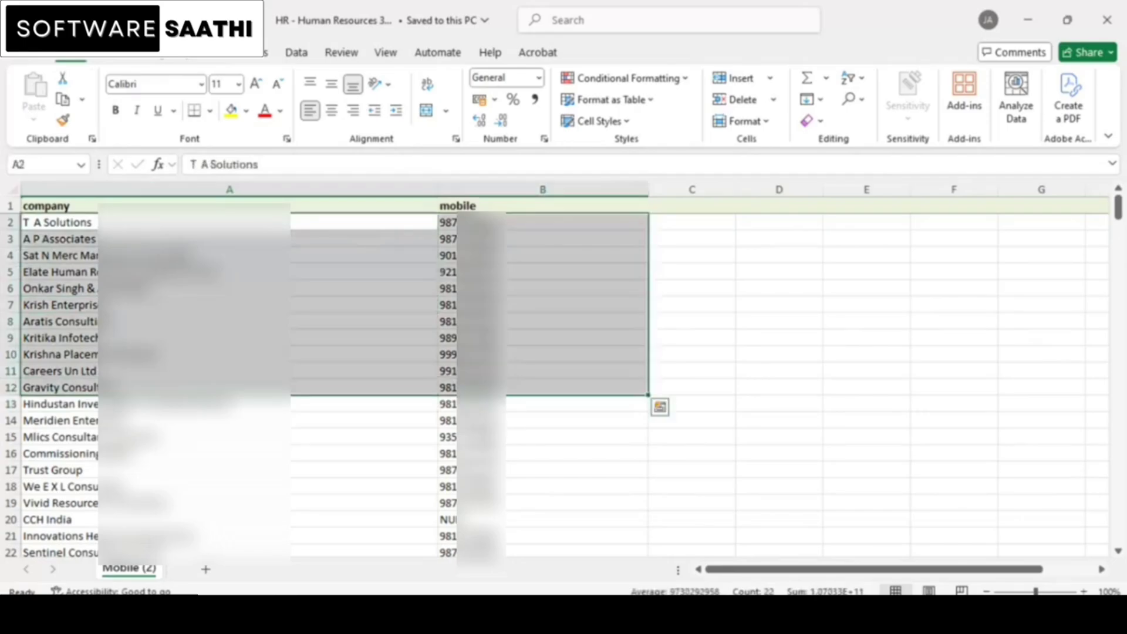
pyautogui.moveTo(705, 583)
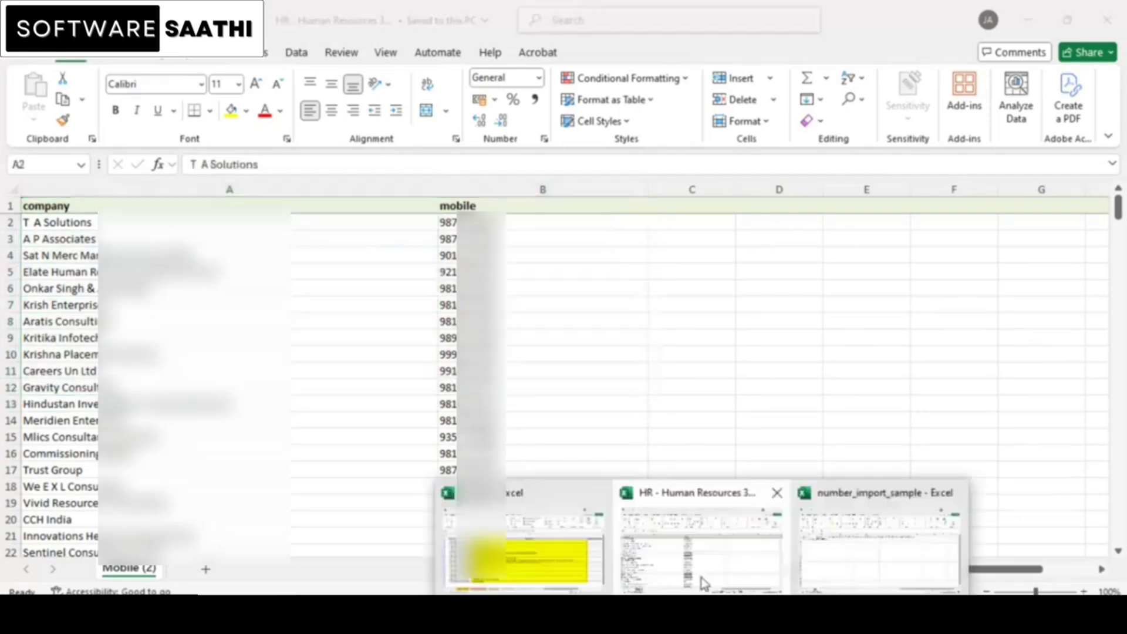
pyautogui.click(825, 564)
pyautogui.click(170, 256)
pyautogui.click(180, 291)
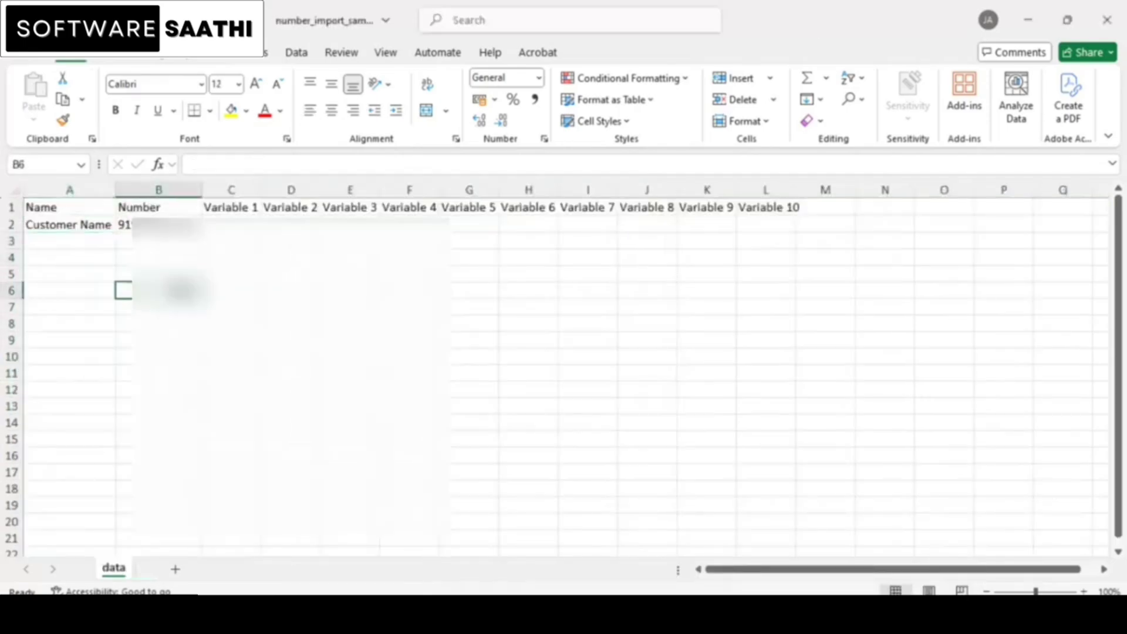
# Step: Back in the HR workbook, clear the selection and save it as a new workbook
pyautogui.moveTo(704, 610)
pyautogui.click(705, 546)
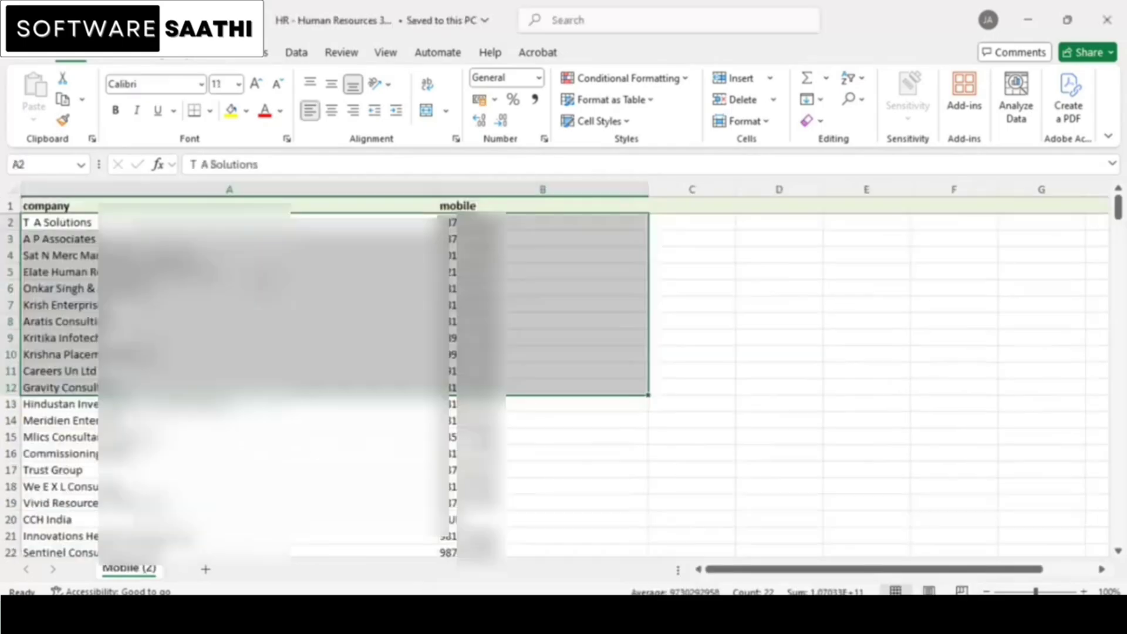
pyautogui.click(82, 225)
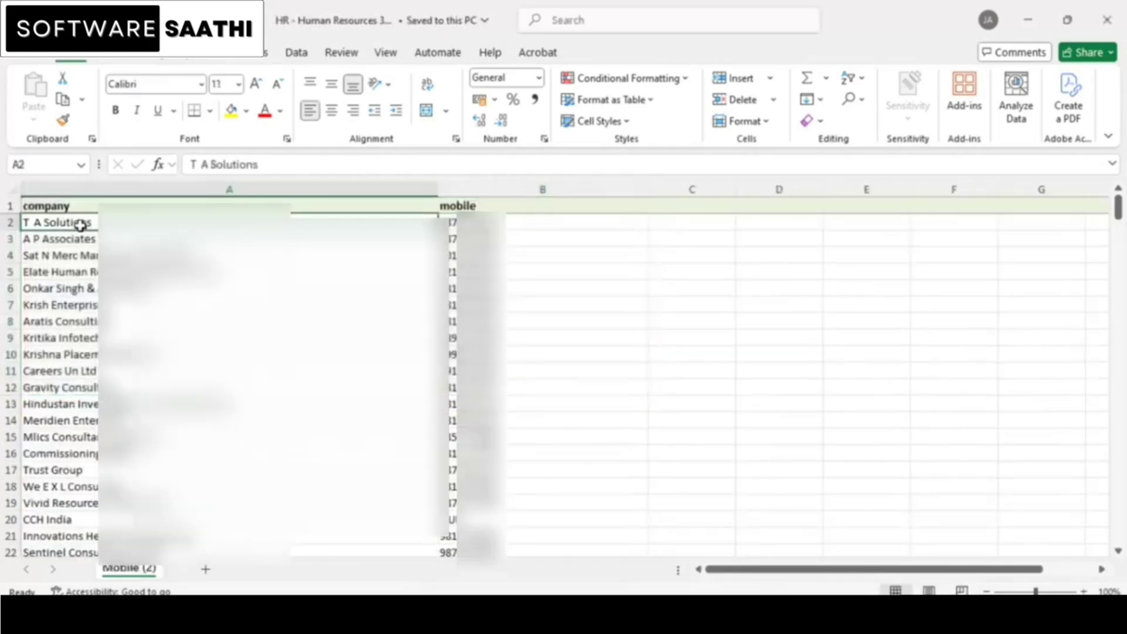
pyautogui.click(20, 58)
pyautogui.click(59, 275)
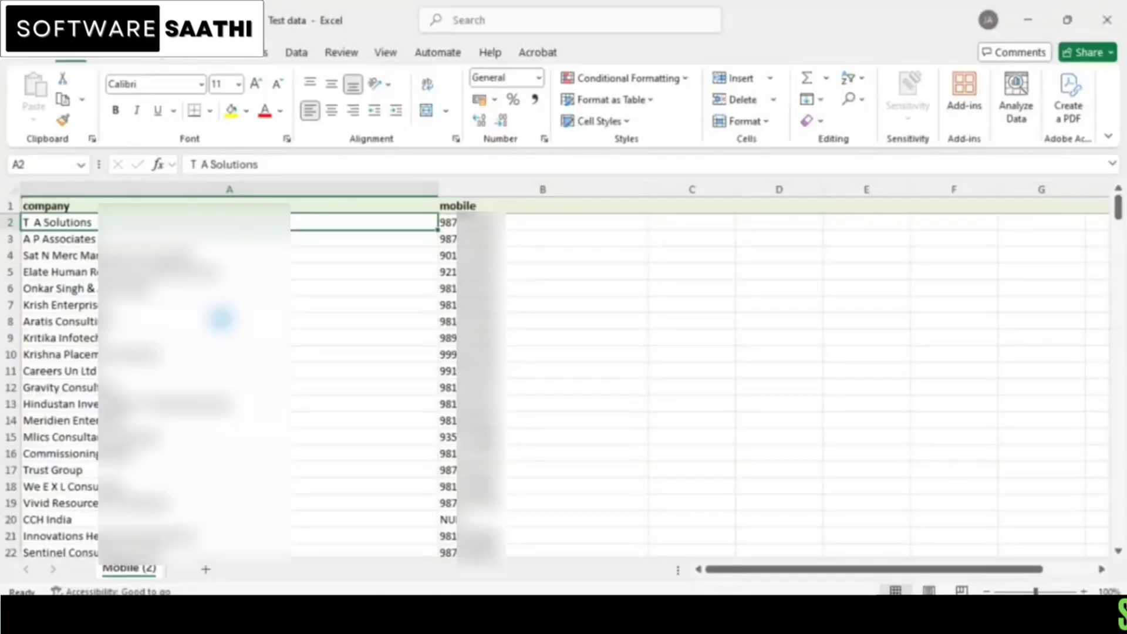
pyautogui.click(221, 319)
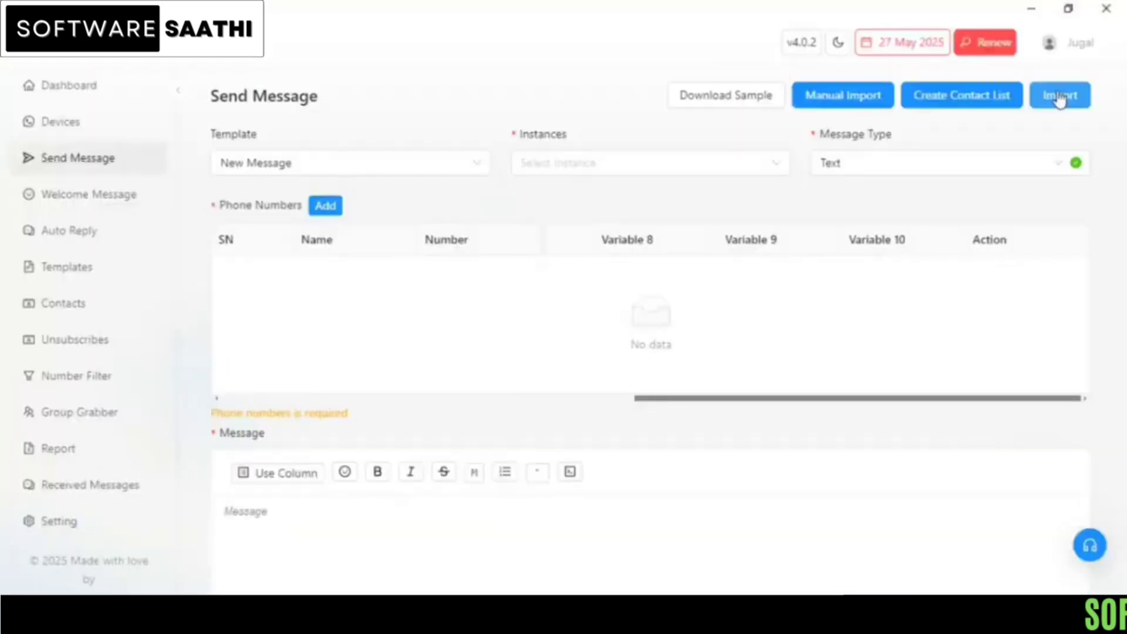
# Step: Upload the company-and-mobile Excel contact file from the Desktop into the import wizard
pyautogui.click(1059, 98)
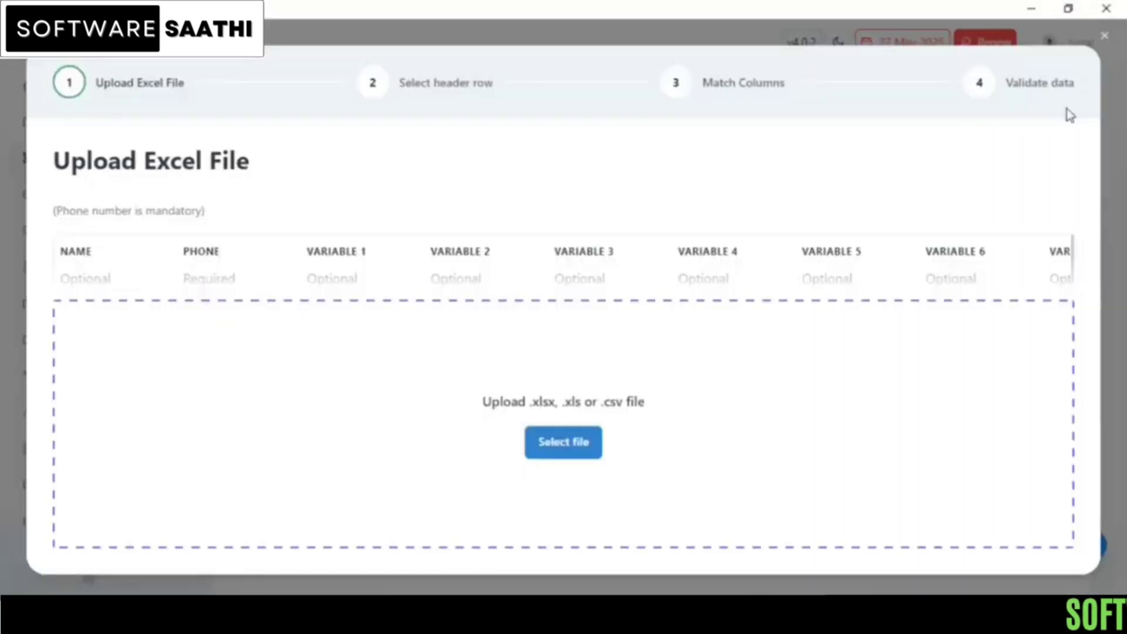
pyautogui.click(574, 443)
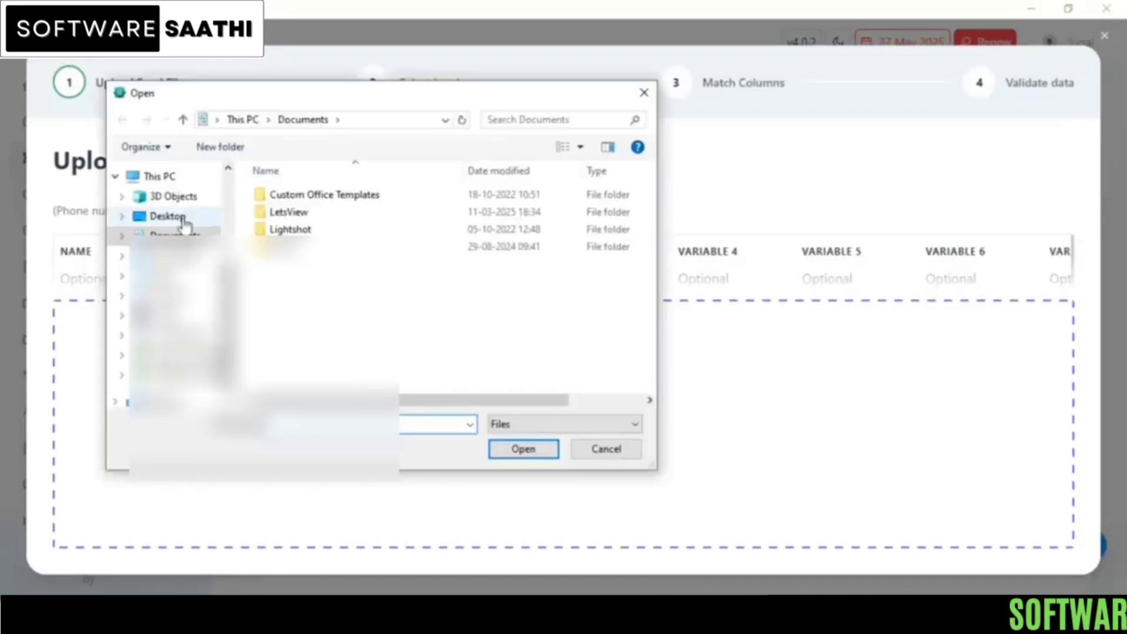
pyautogui.click(170, 216)
pyautogui.write('s')
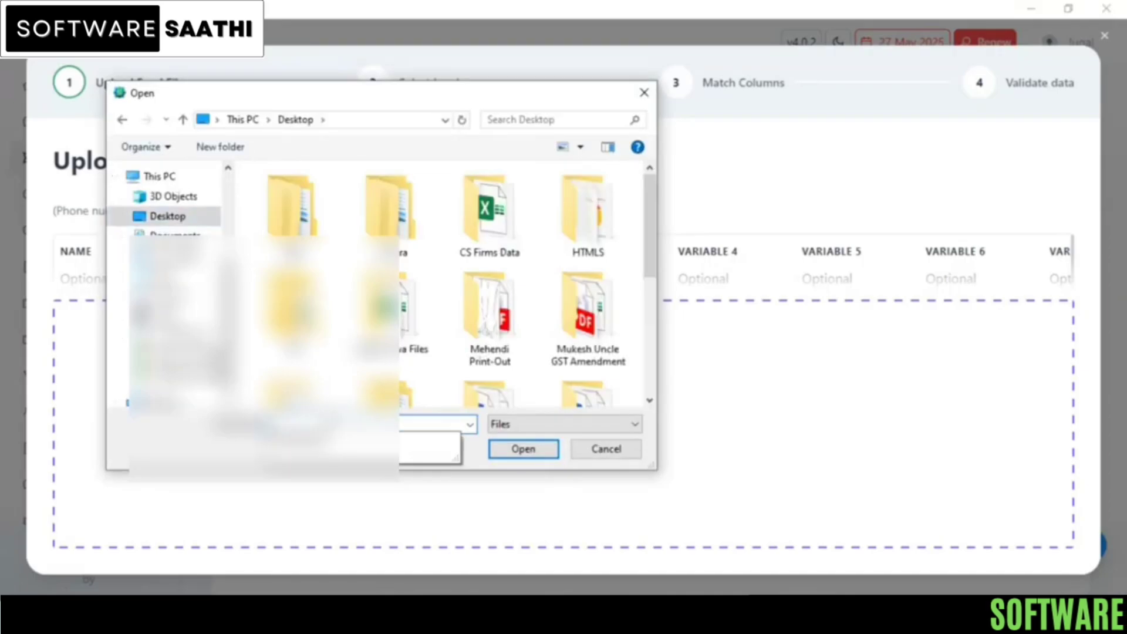
pyautogui.click(411, 449)
pyautogui.click(523, 449)
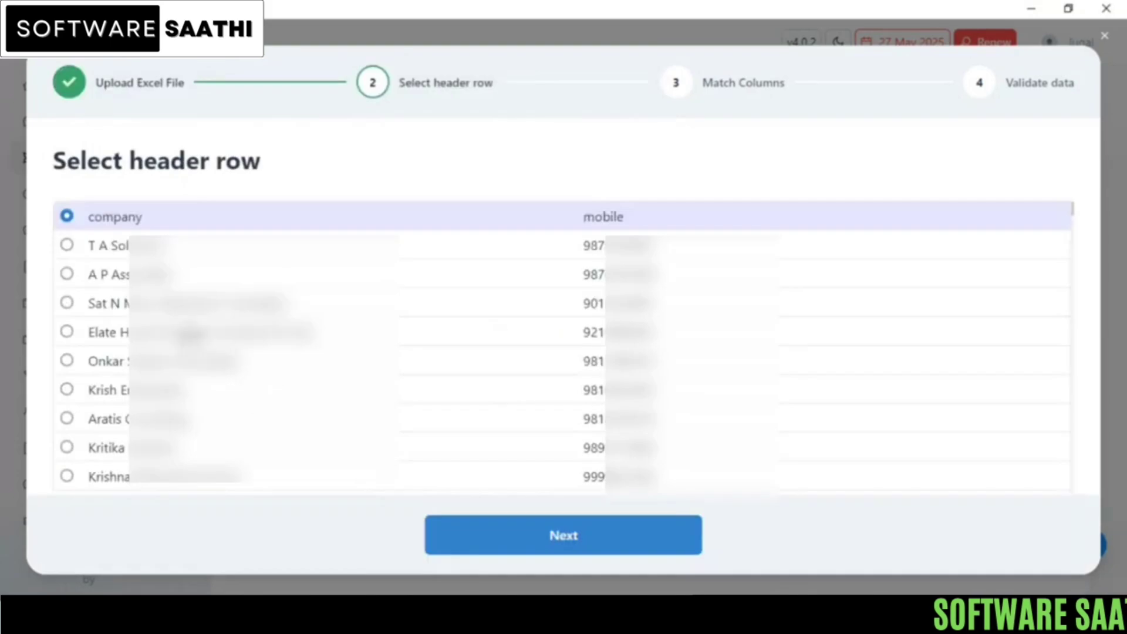
# Step: Keep the company/mobile row as the header row and continue to Match Columns
pyautogui.scroll(-1, 160, 234)
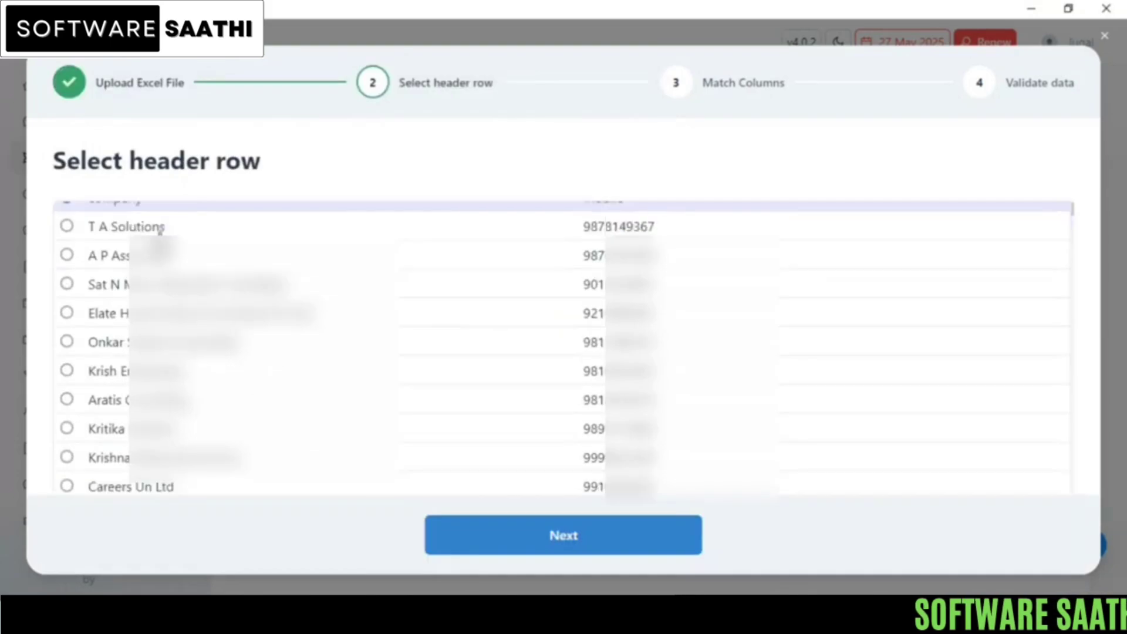
pyautogui.scroll(1, 160, 232)
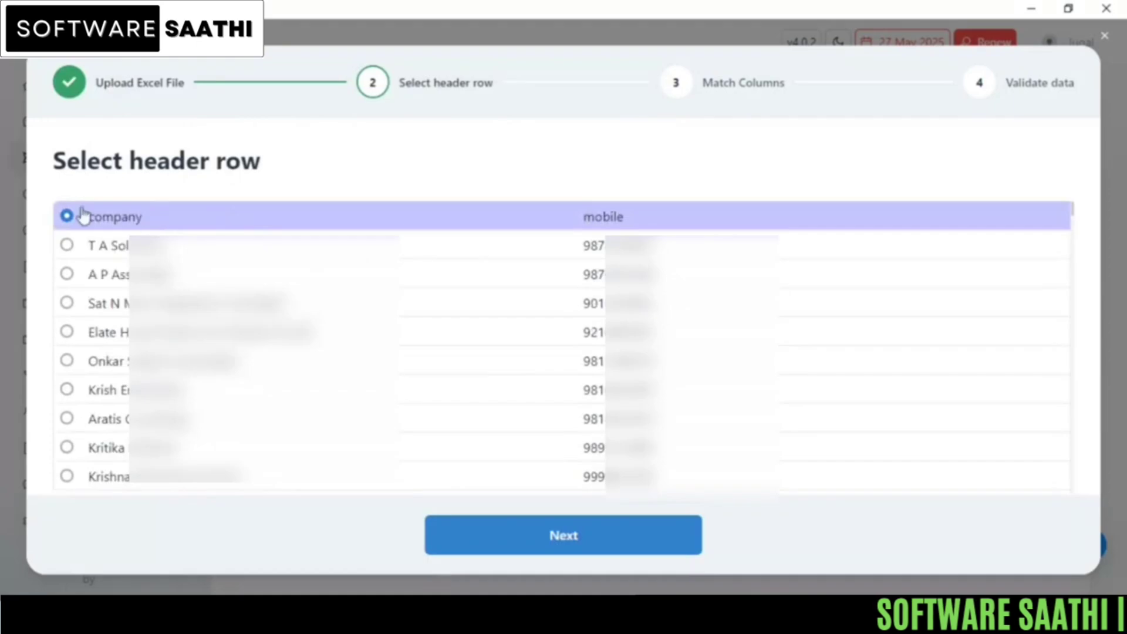
pyautogui.click(586, 546)
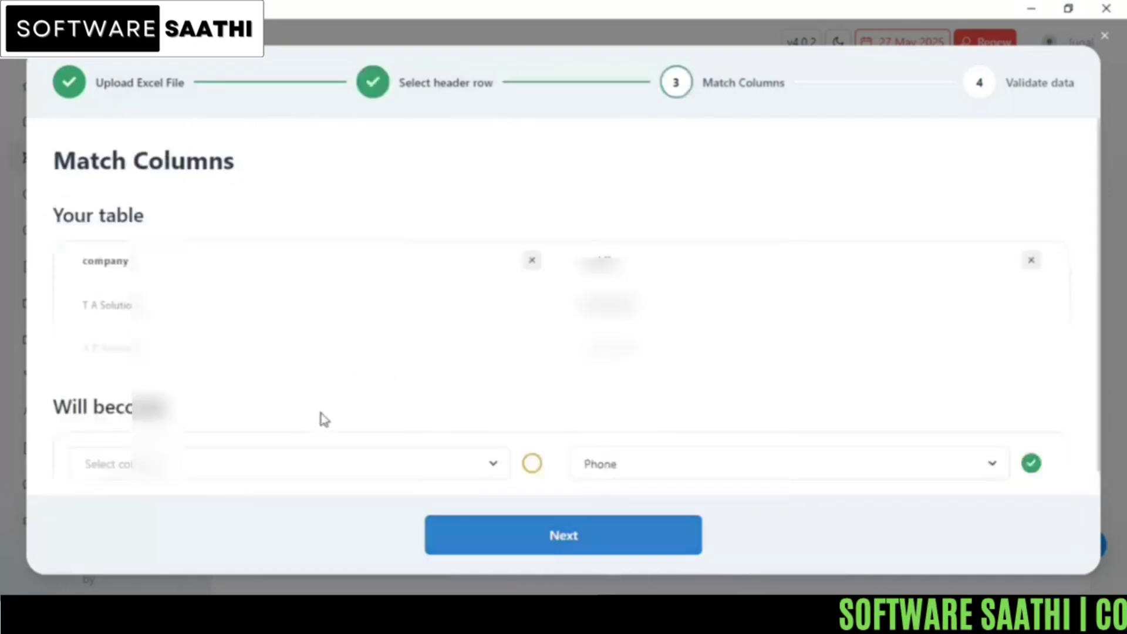
# Step: Map the company column to Name and the mobile column to Phone, then continue to validation
pyautogui.scroll(-1, 325, 419)
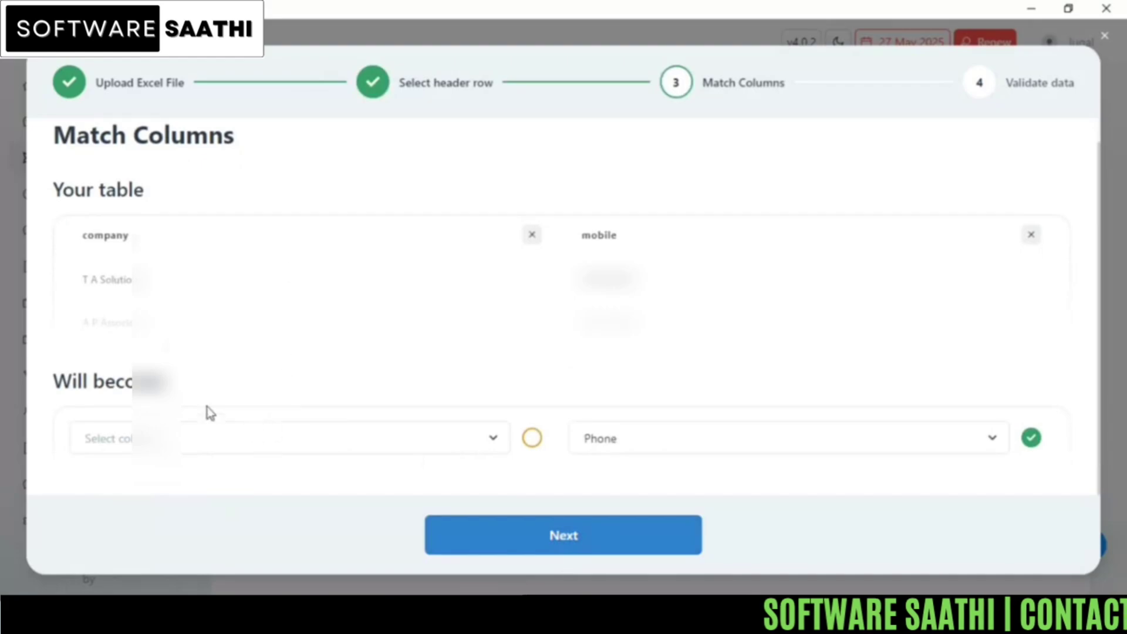
pyautogui.click(196, 452)
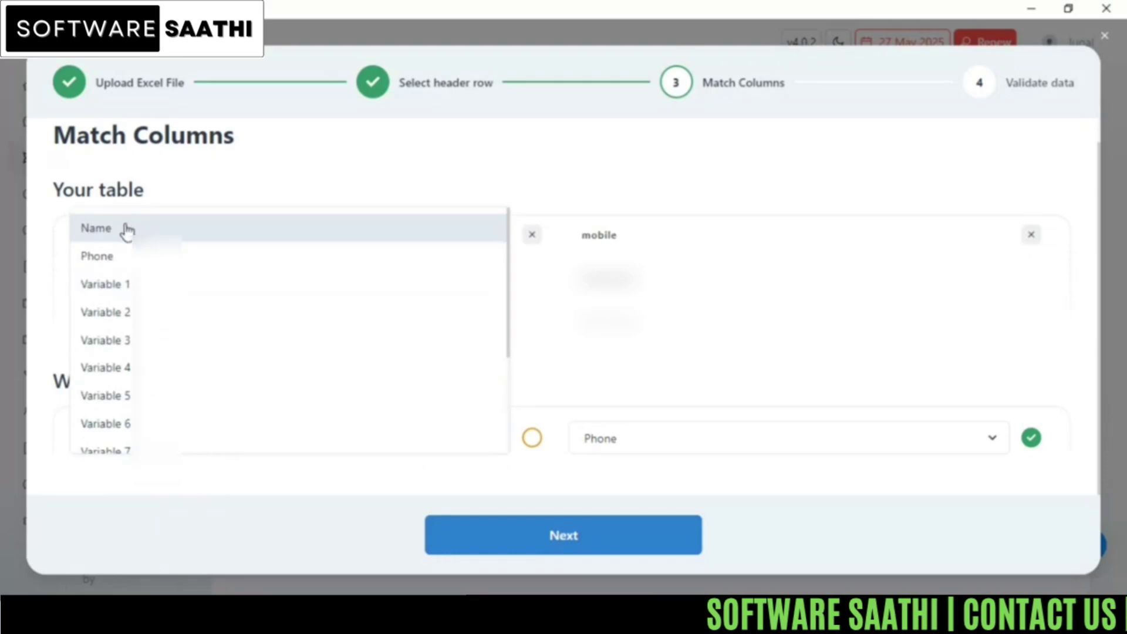
pyautogui.click(127, 232)
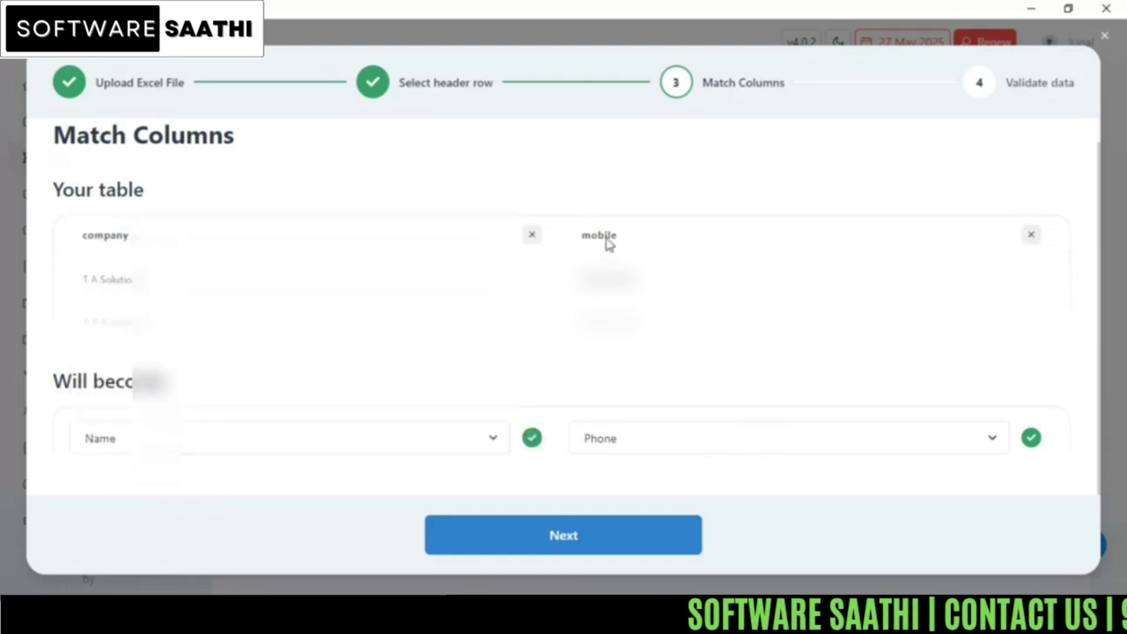
pyautogui.click(734, 445)
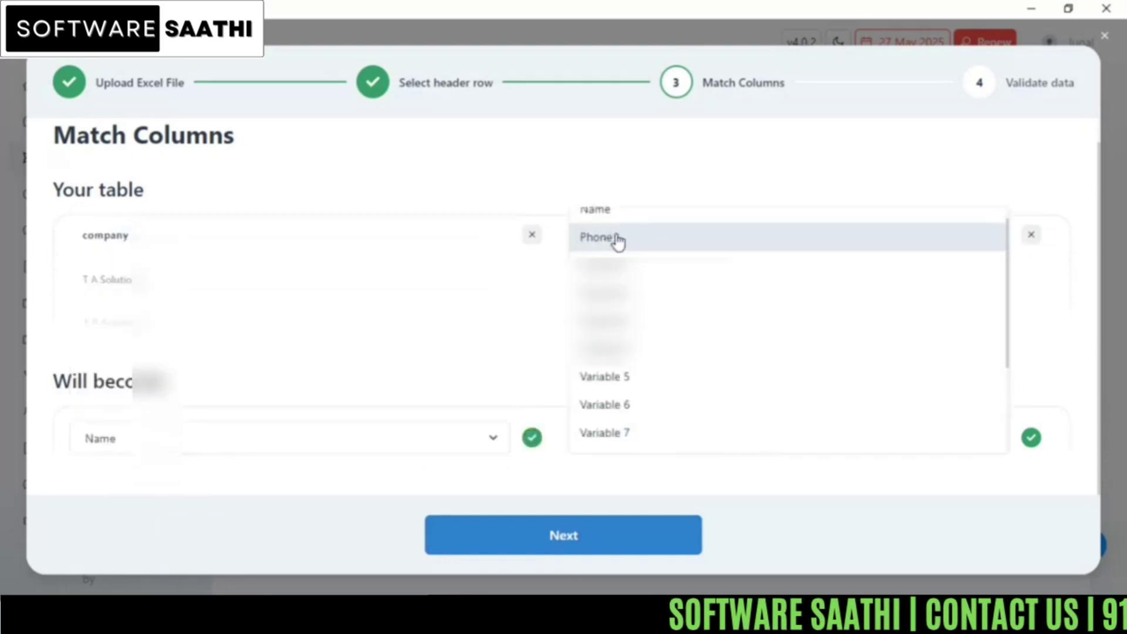
pyautogui.click(618, 241)
pyautogui.click(542, 557)
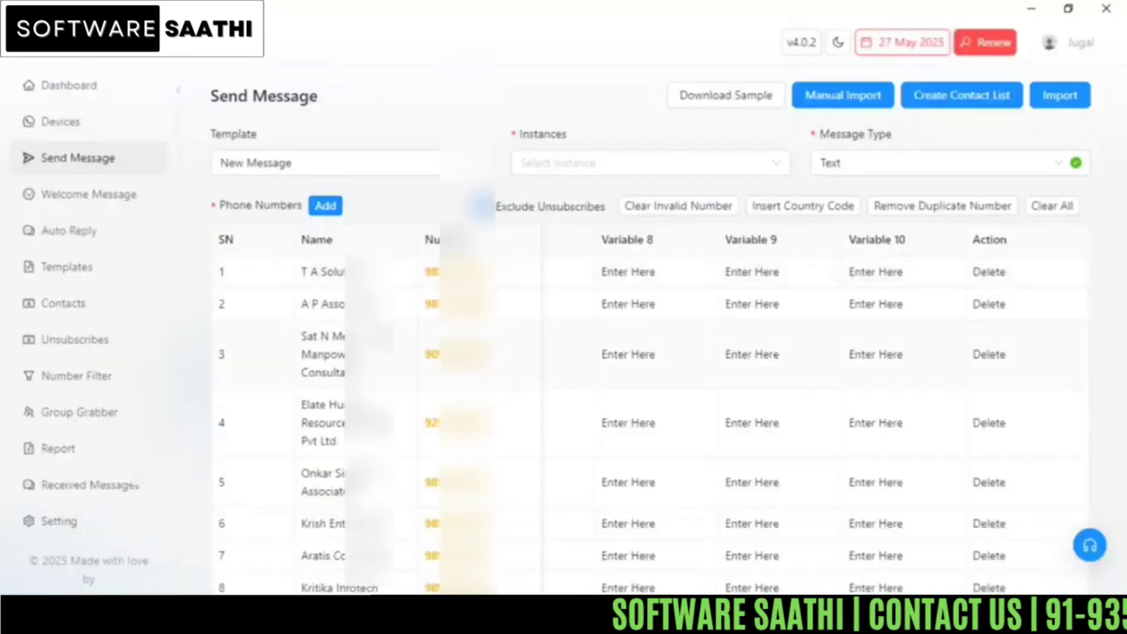
pyautogui.scroll(-3, 397, 344)
pyautogui.scroll(6, 858, 425)
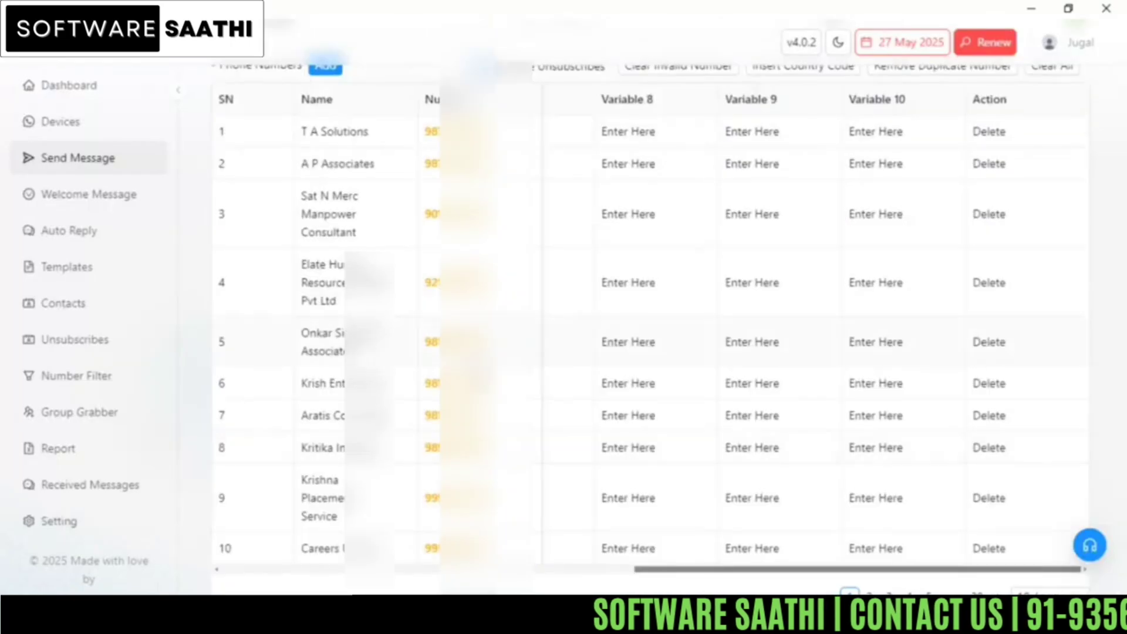
pyautogui.scroll(-3, 858, 425)
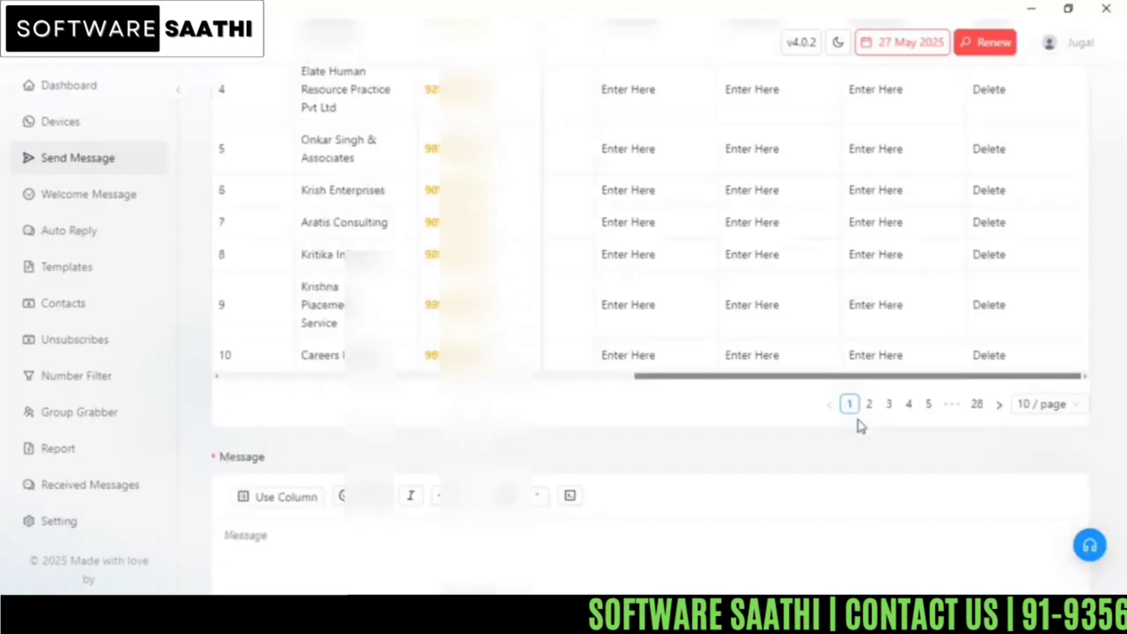
pyautogui.click(976, 405)
pyautogui.scroll(3, 312, 329)
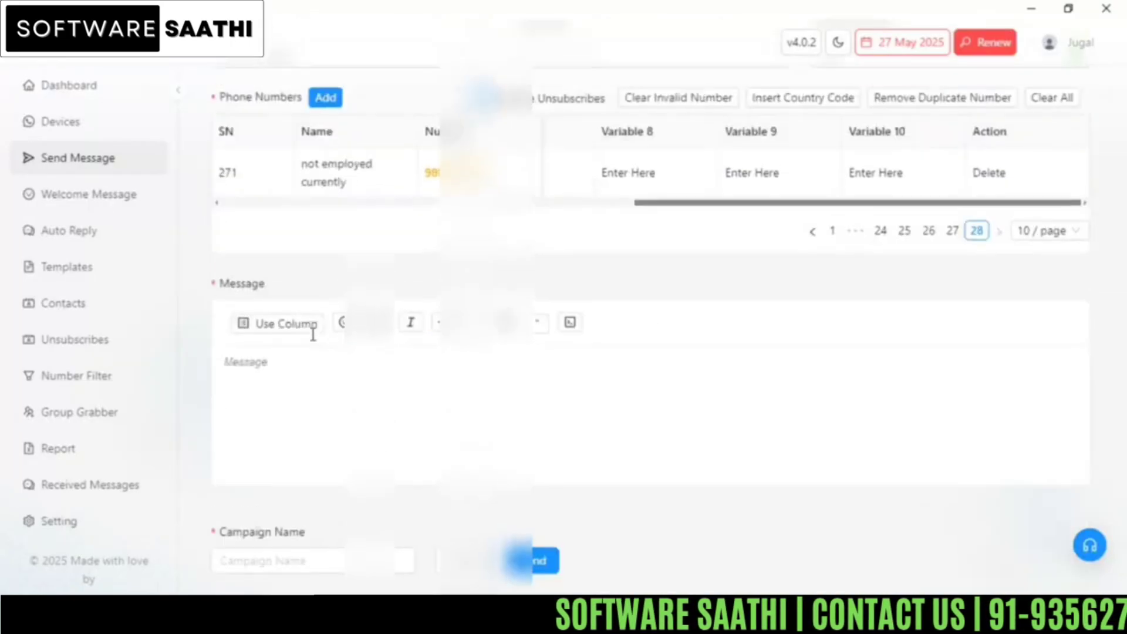
pyautogui.click(833, 340)
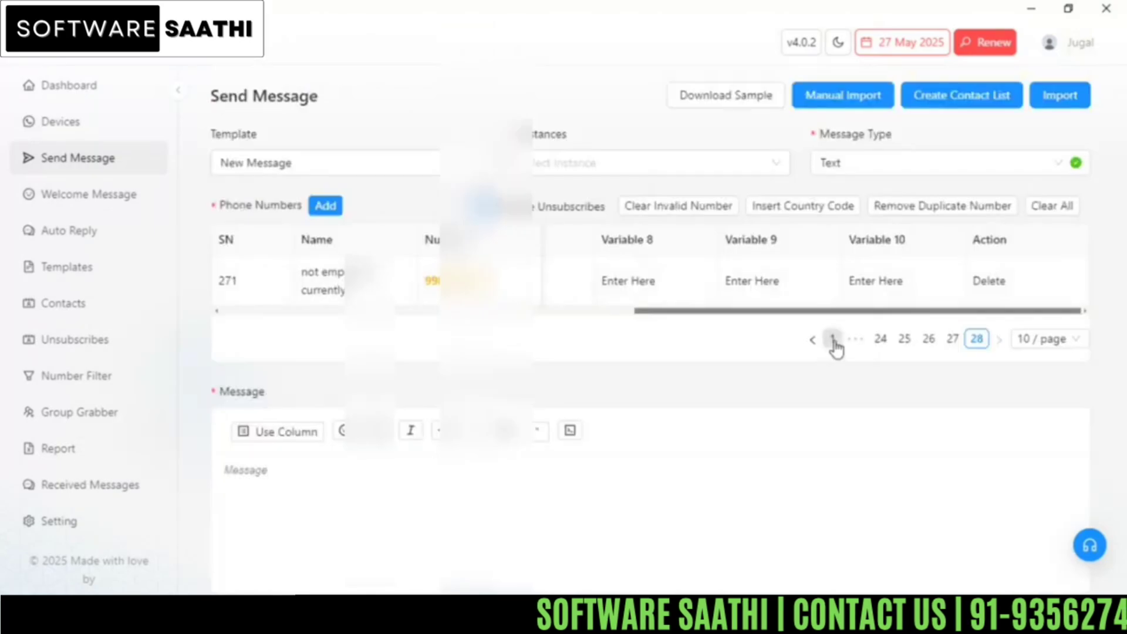
pyautogui.scroll(-5, 341, 370)
pyautogui.scroll(5, 343, 376)
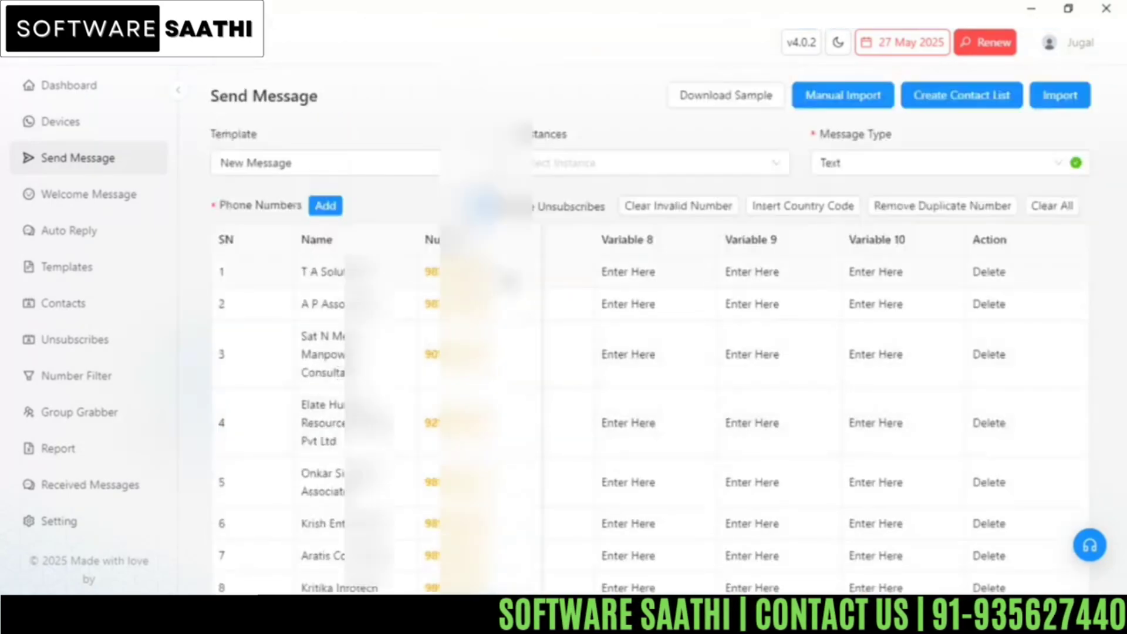
pyautogui.scroll(-5, 510, 278)
pyautogui.scroll(5, 509, 278)
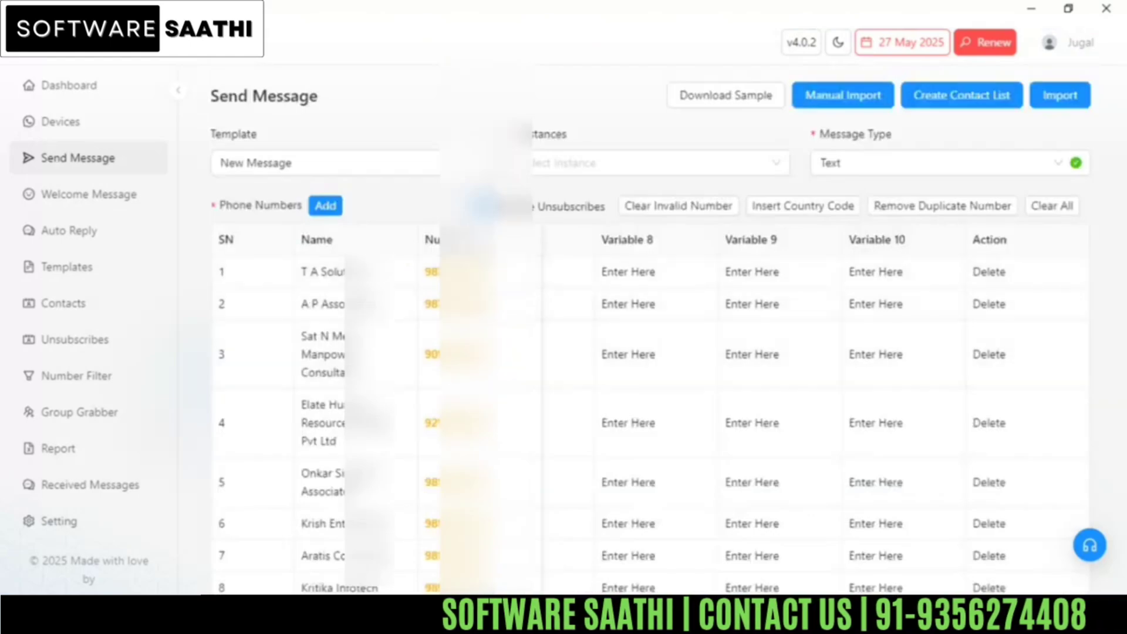
# Step: Start a new contact list and enter the name 'Test data'
pyautogui.click(956, 100)
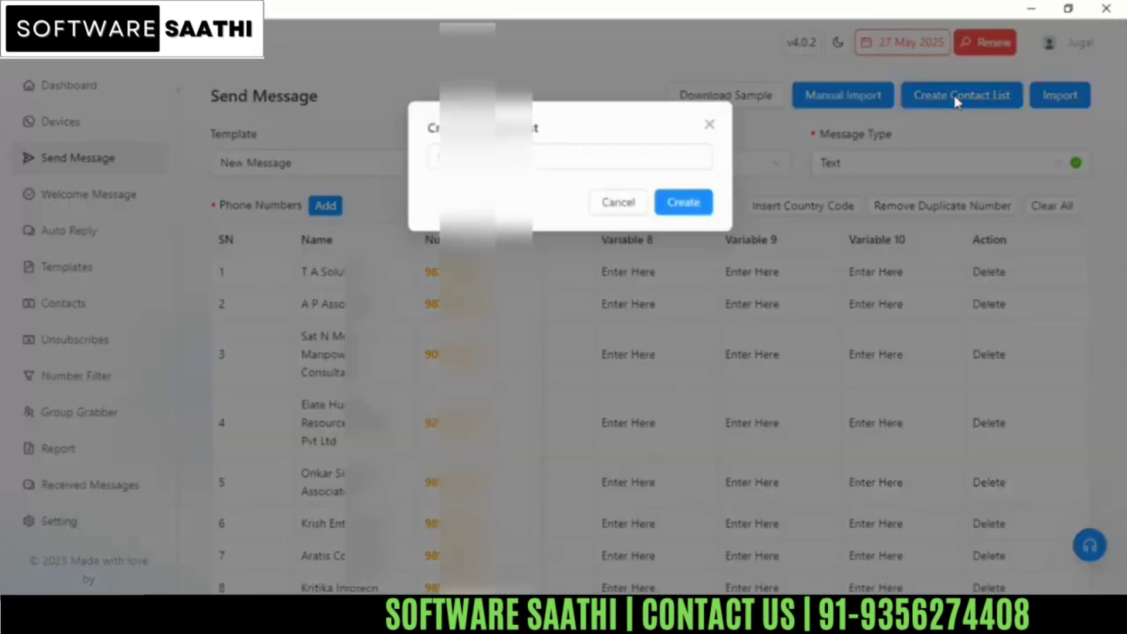
pyautogui.write('Test')
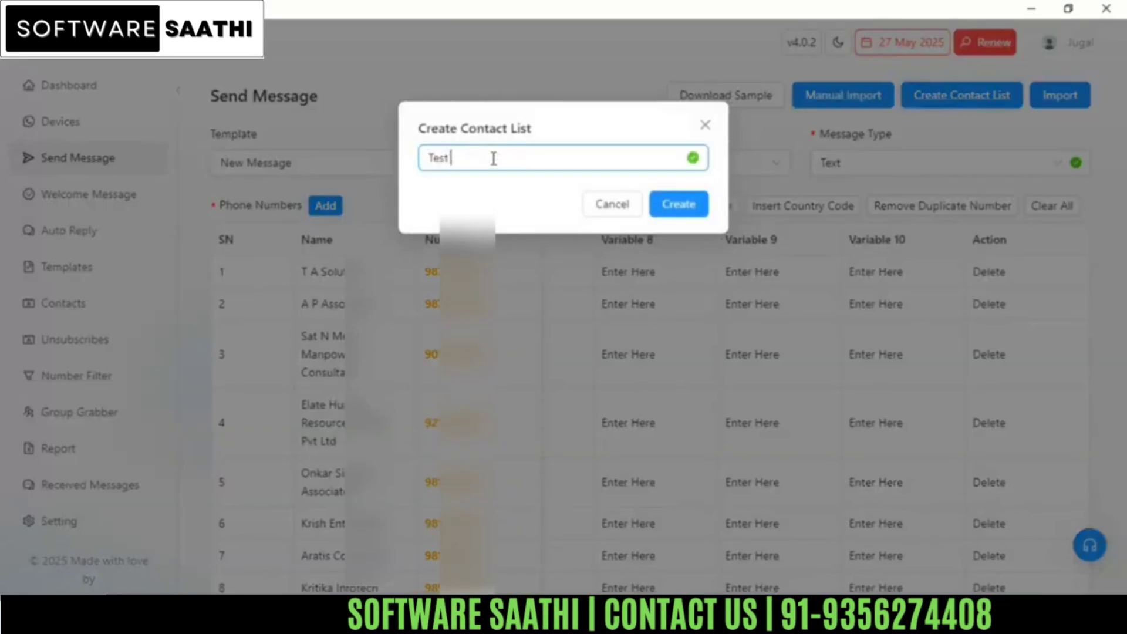
pyautogui.write(' data')
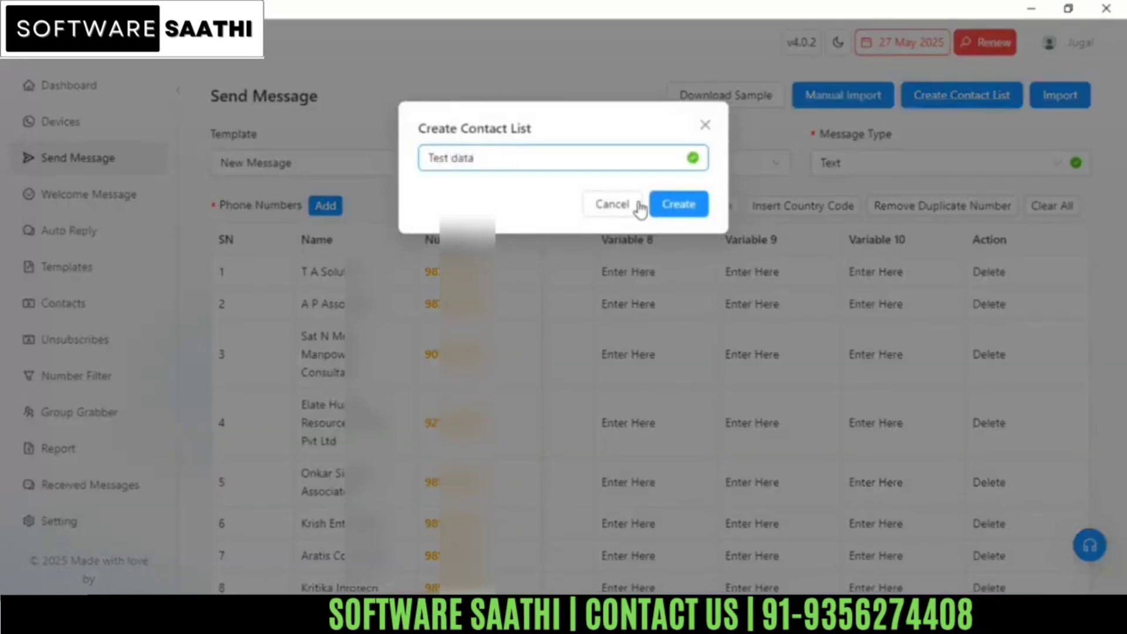